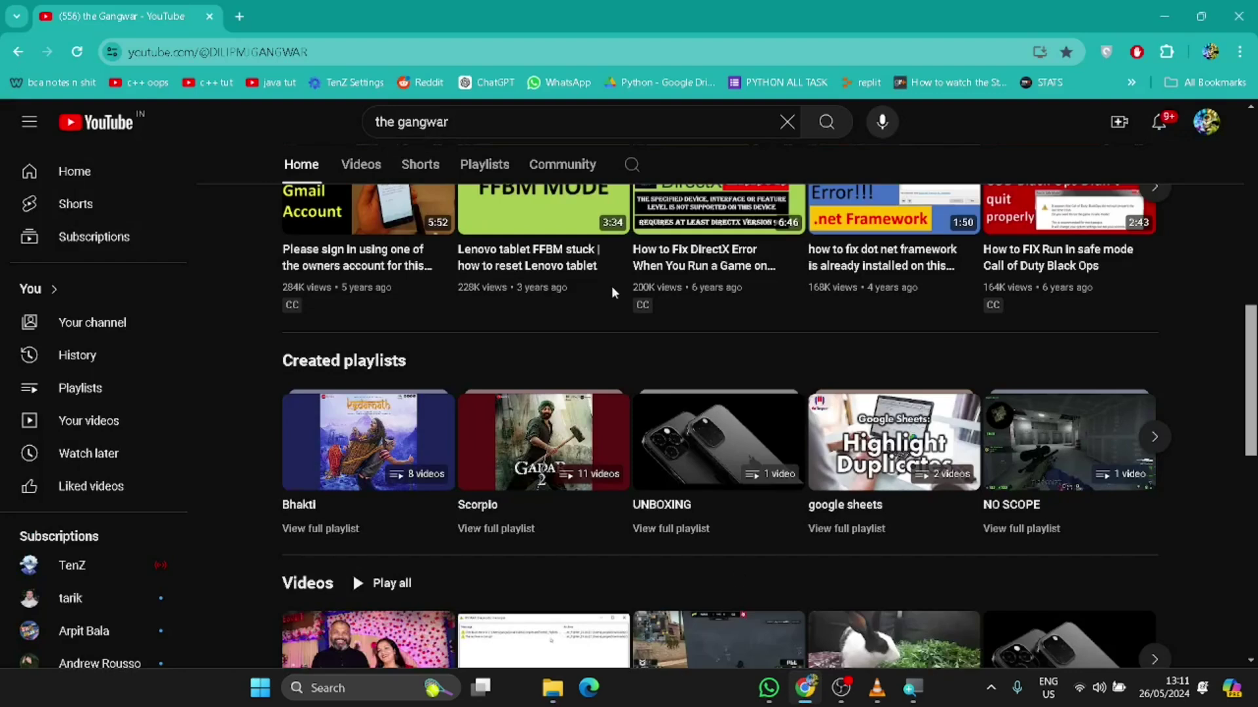
Search the web for "power iso download" in a new tab and open the official PowerISO download page
left_click(241, 13)
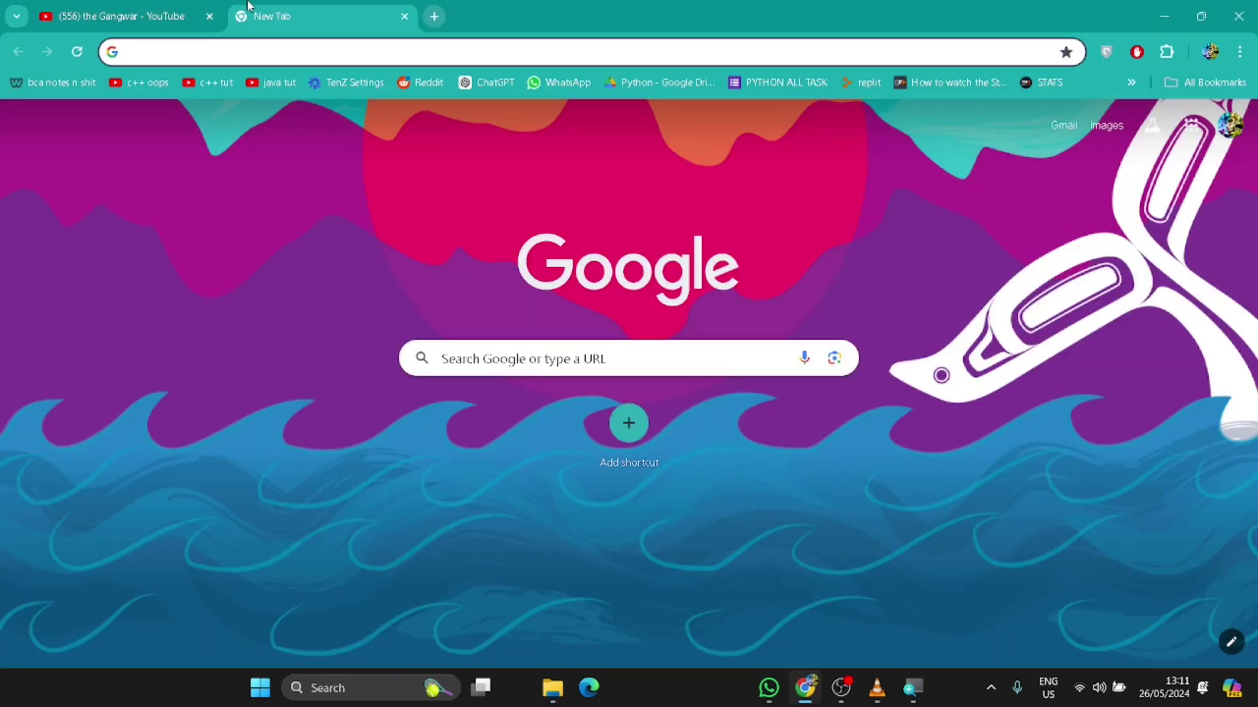
type("power iso download")
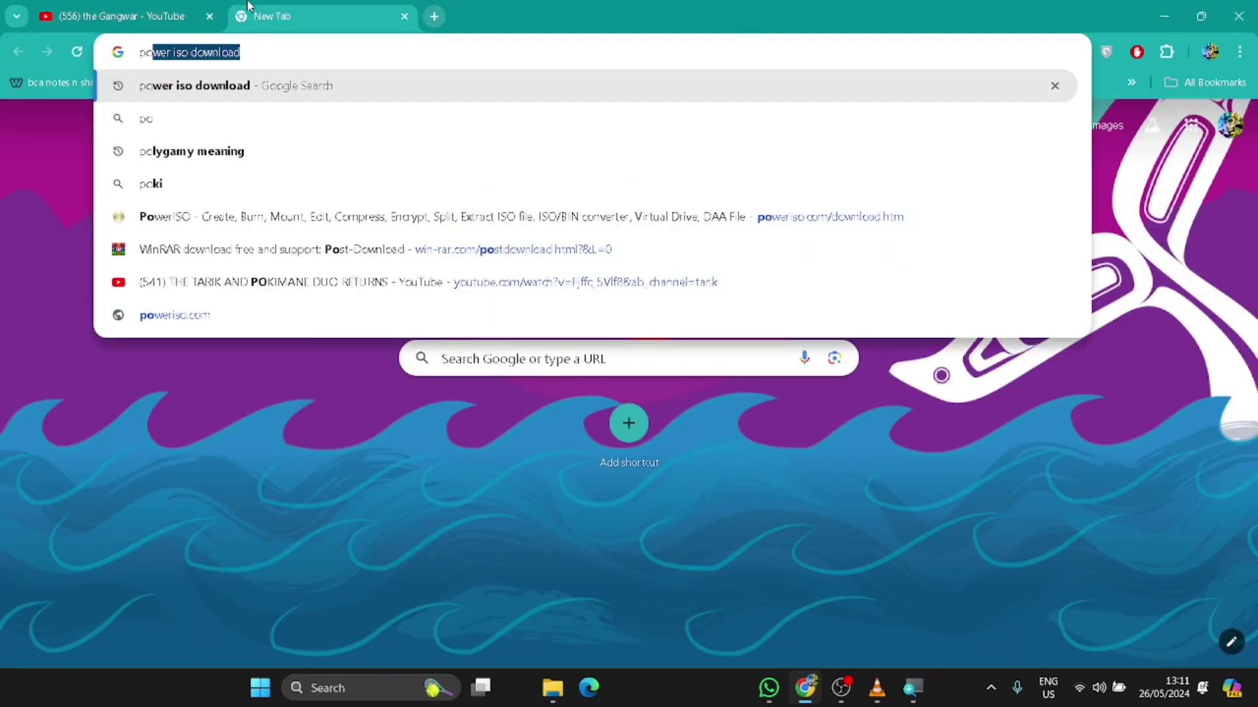
key("Return")
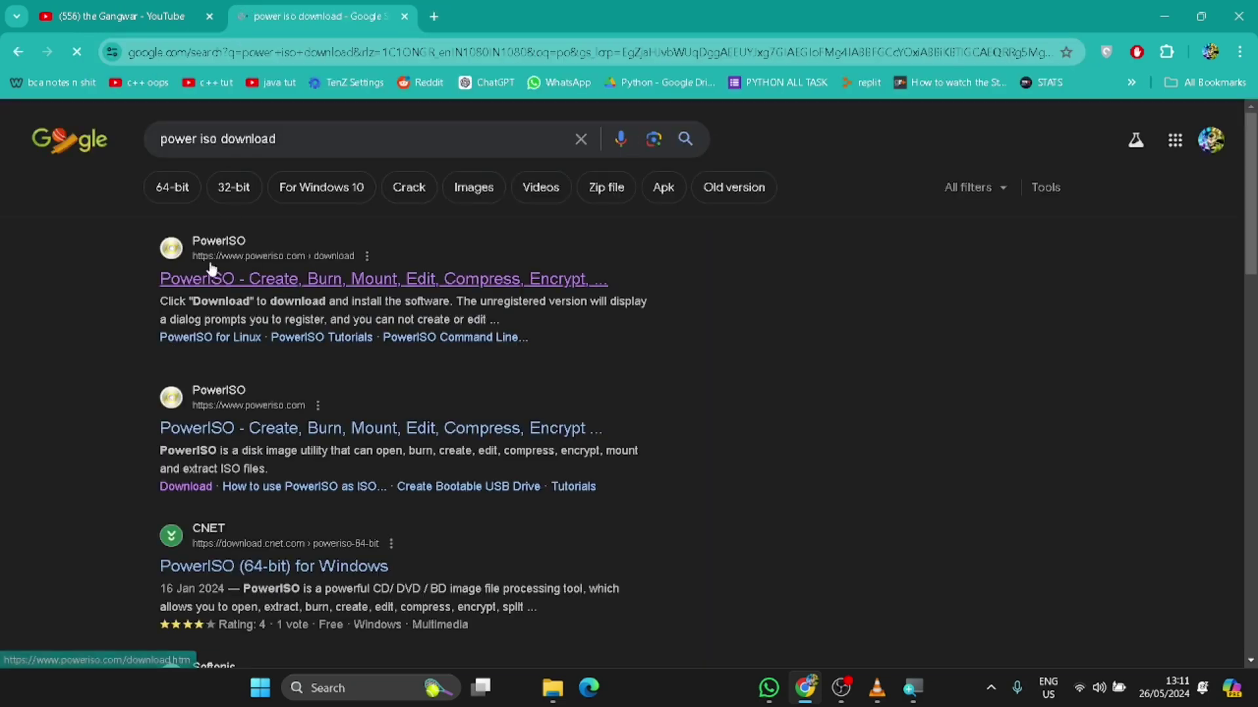
left_click(213, 274)
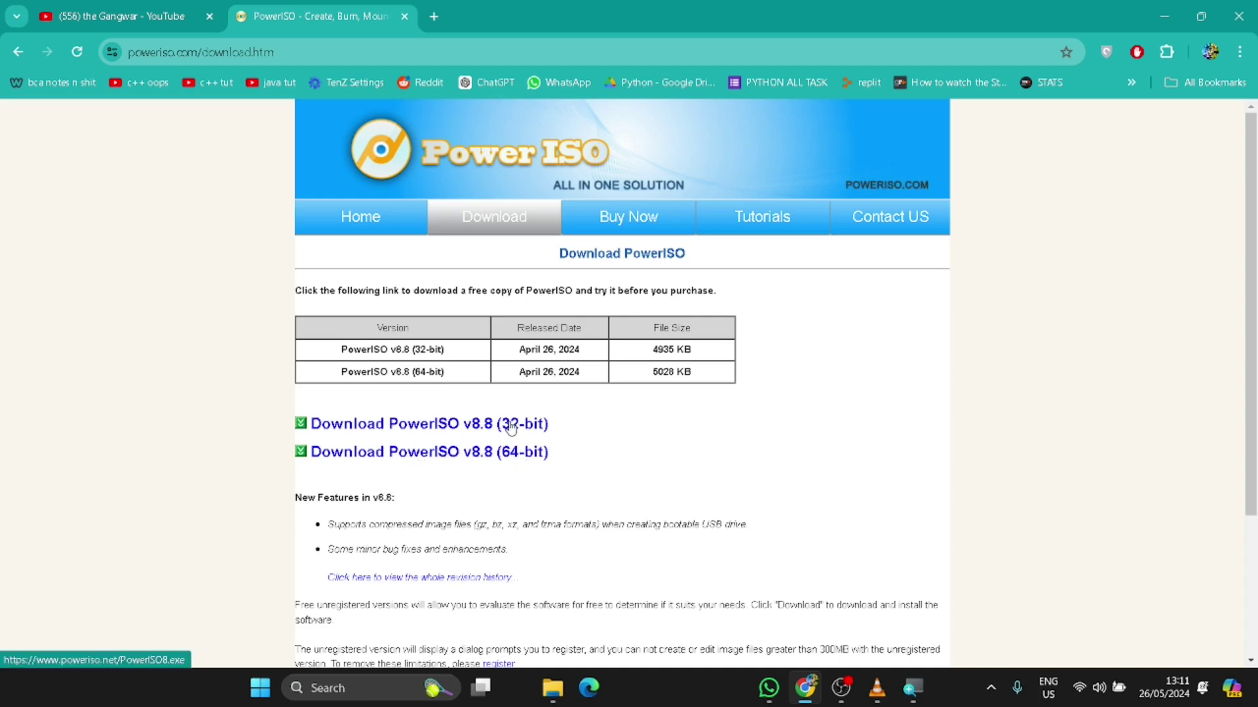
left_click(505, 456)
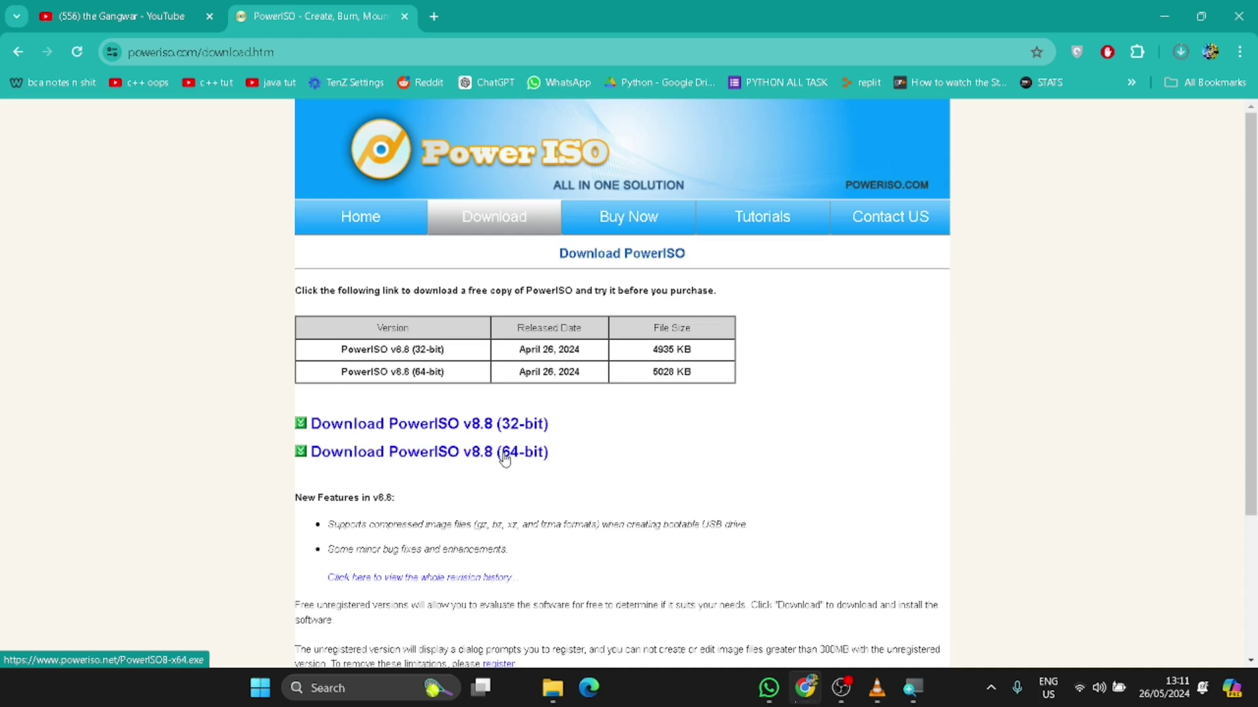
left_click(1177, 58)
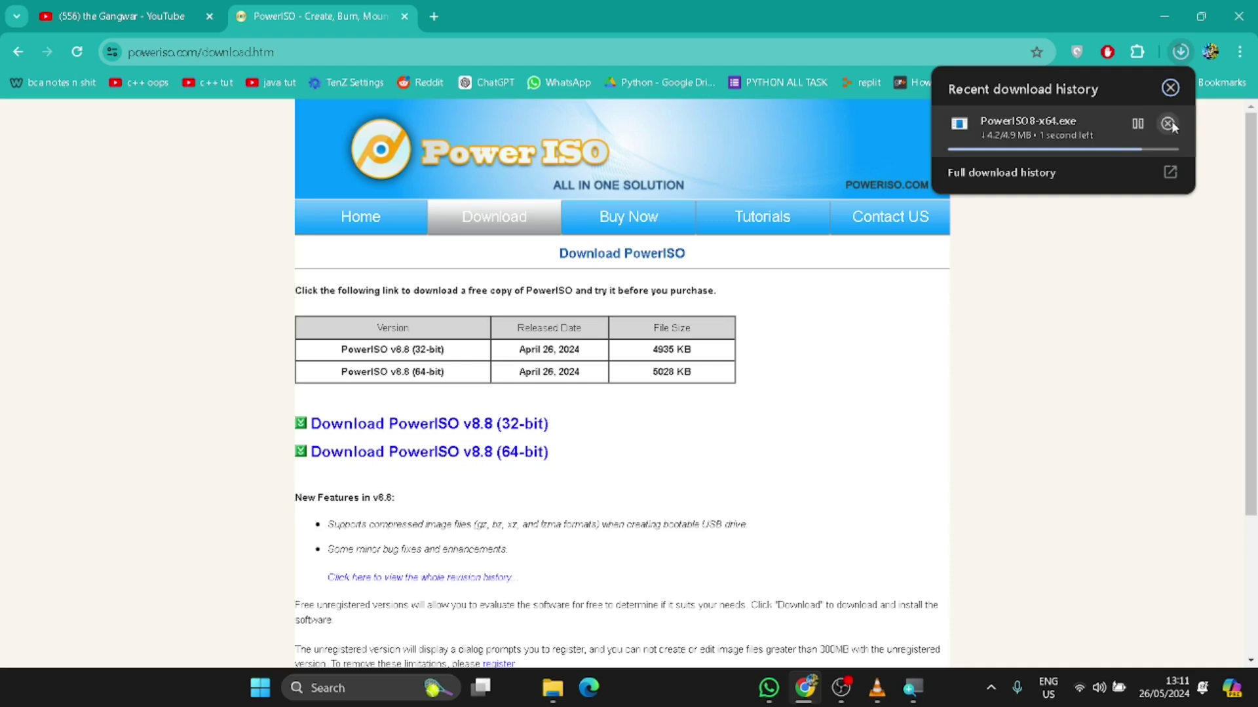
left_click(1177, 122)
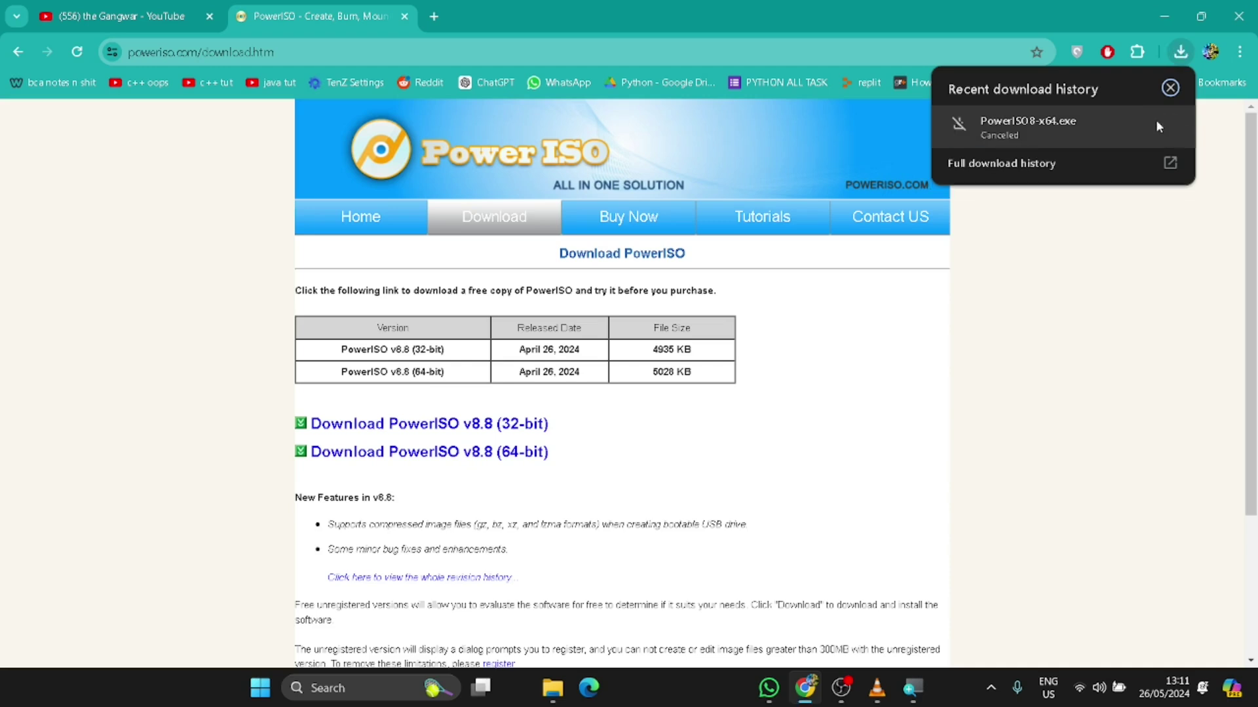
Switch to File Explorer and launch the PowerISO8-x64 installer from the Downloads folder, allowing it to run
key("alt+Tab")
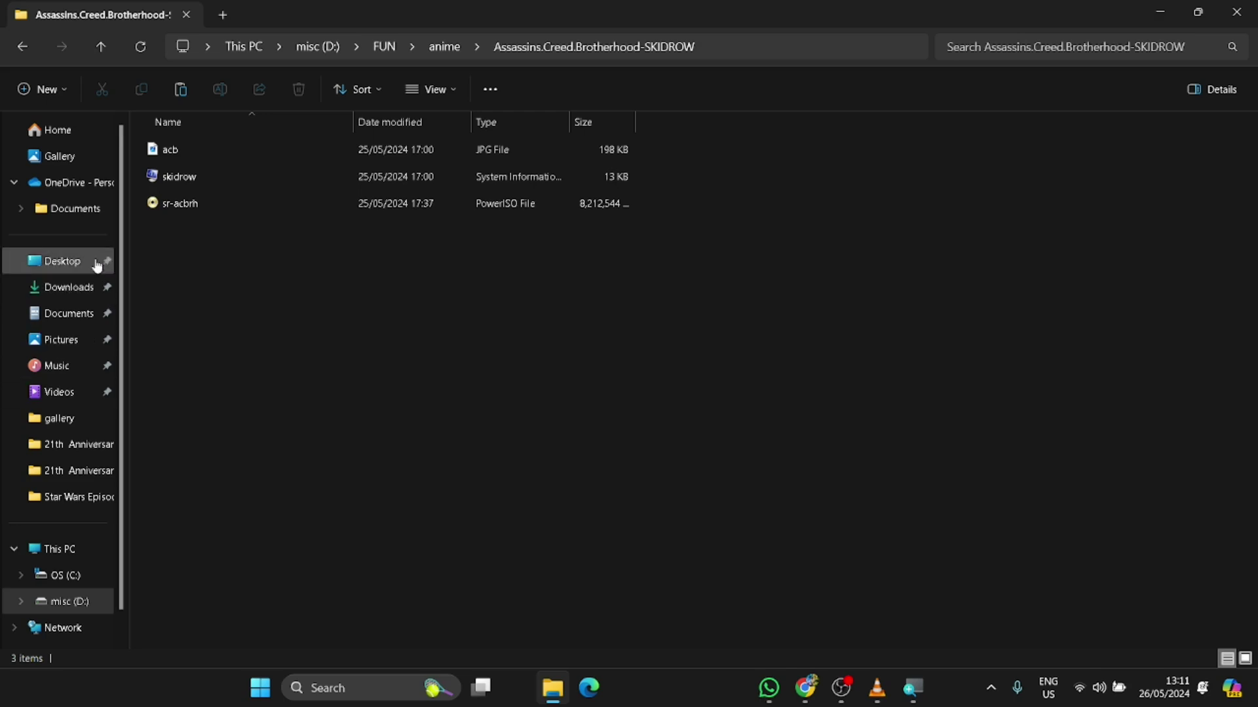
left_click(79, 287)
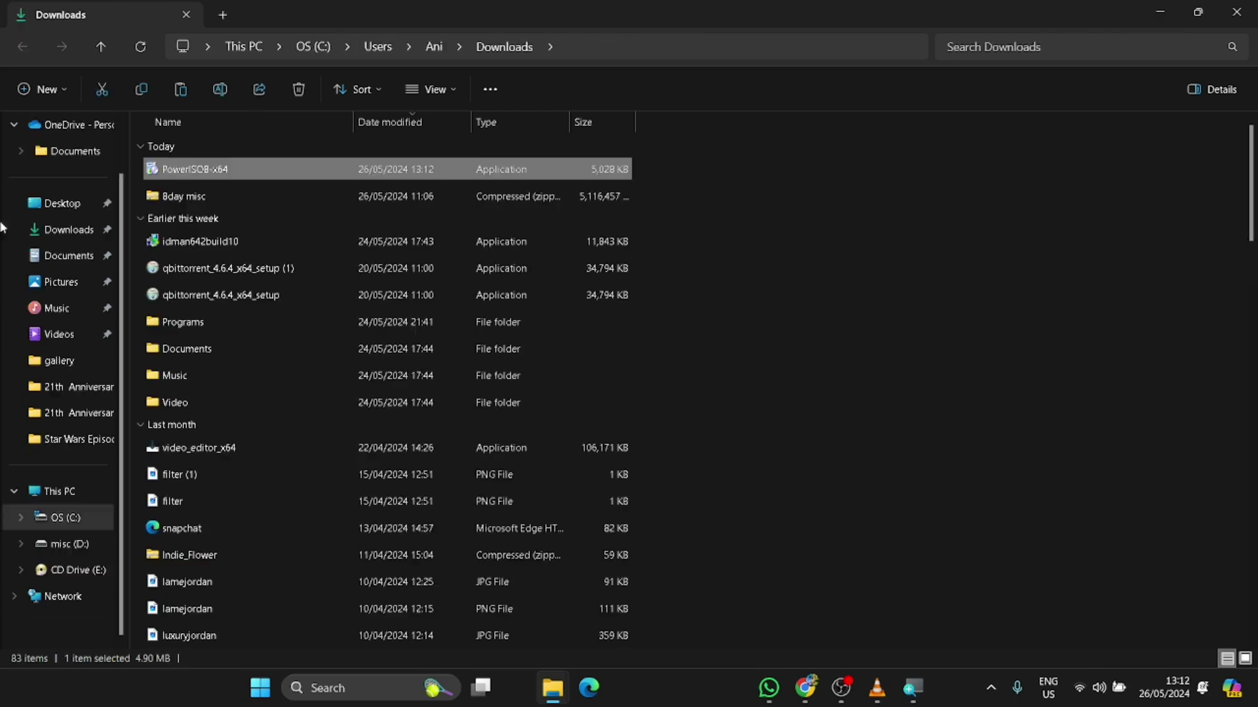
double_click(206, 174)
left_click(671, 369)
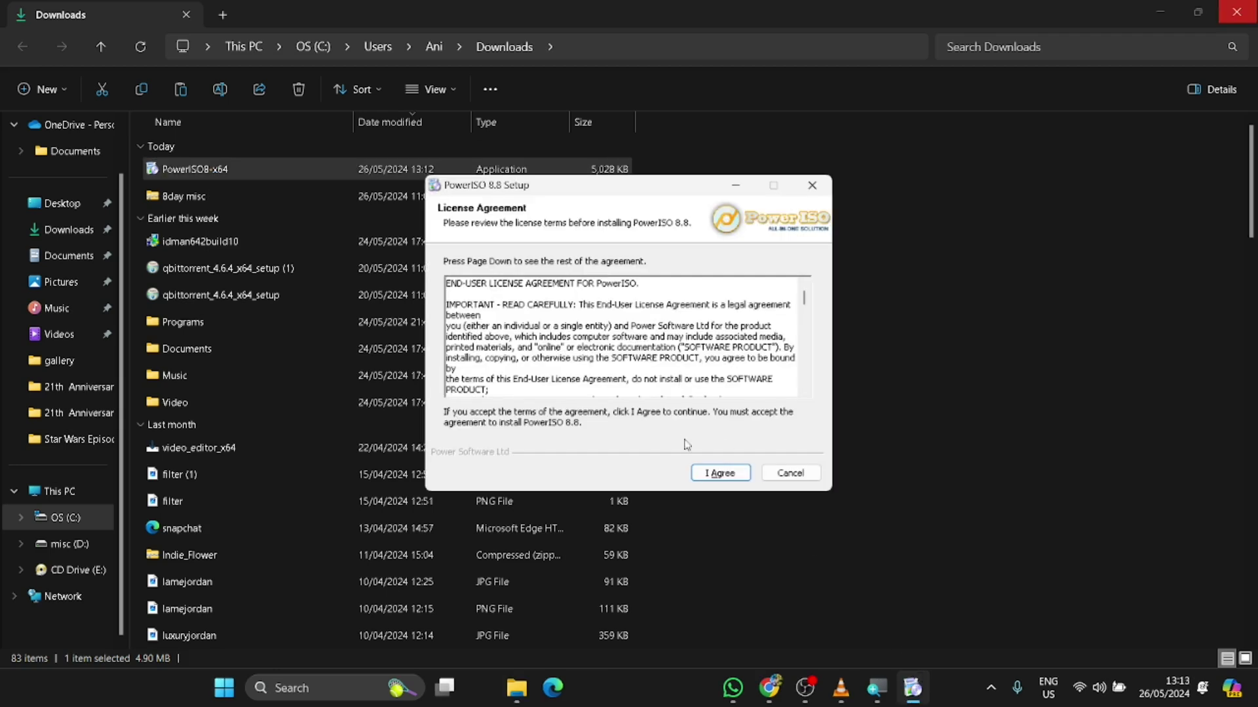
Accept the PowerISO license, decline the optional offers, install into C:\Program Files\PowerISO and close the setup with the default file associations
left_click(702, 475)
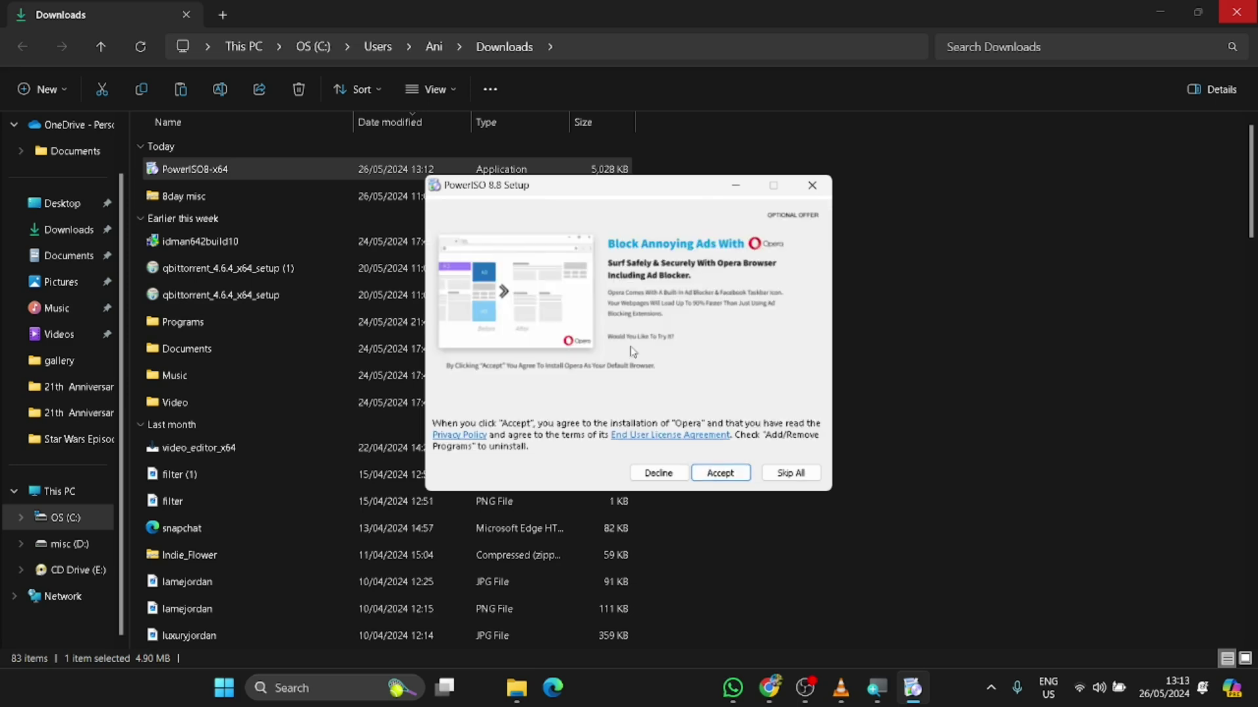
left_click(658, 474)
left_click(659, 474)
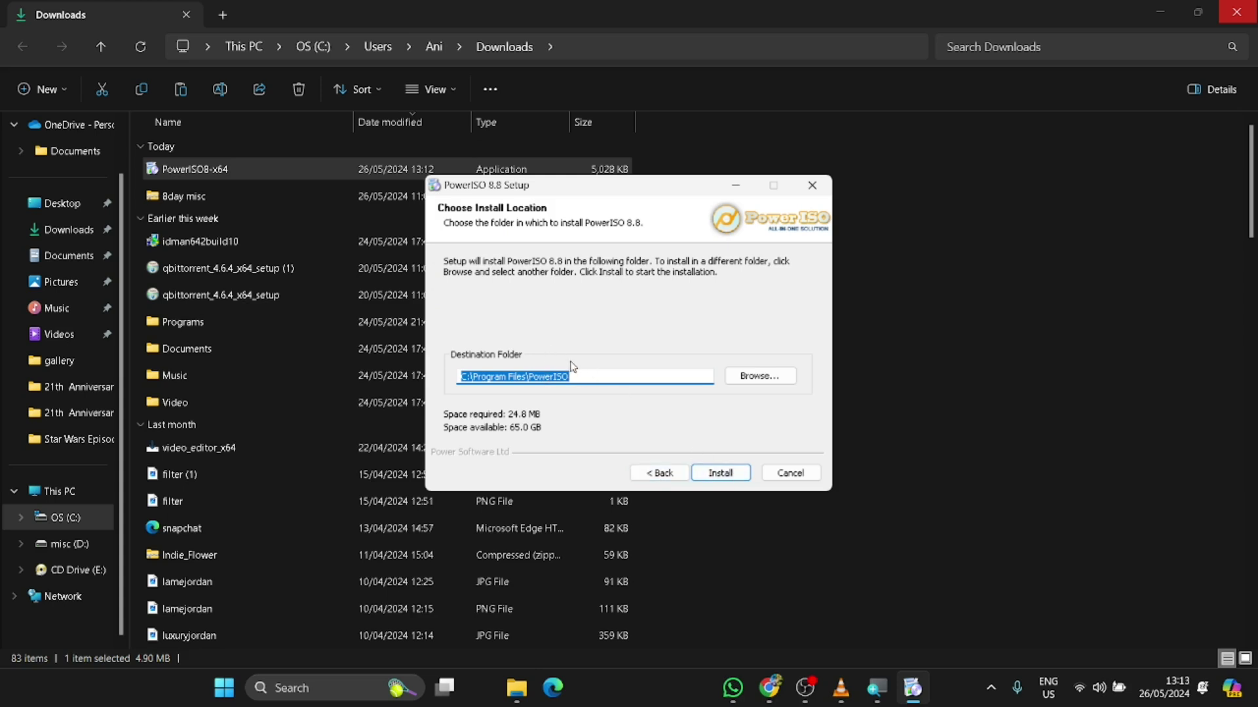
left_click(706, 472)
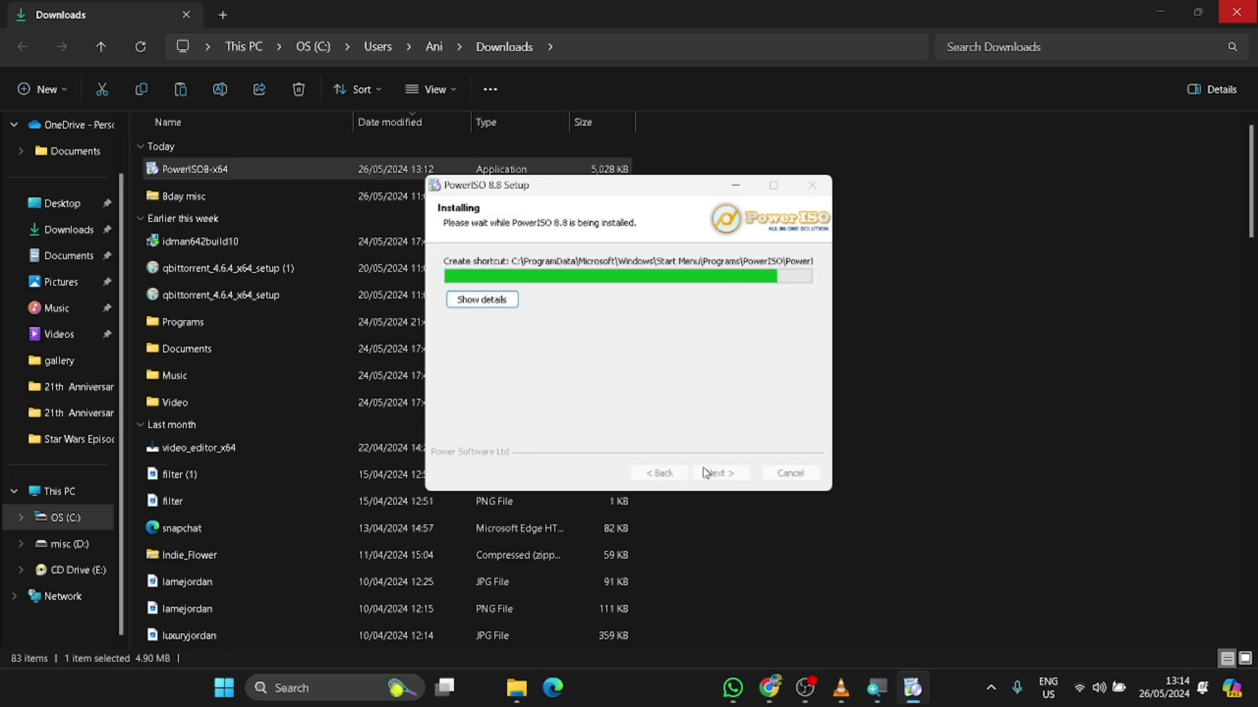
left_click(730, 478)
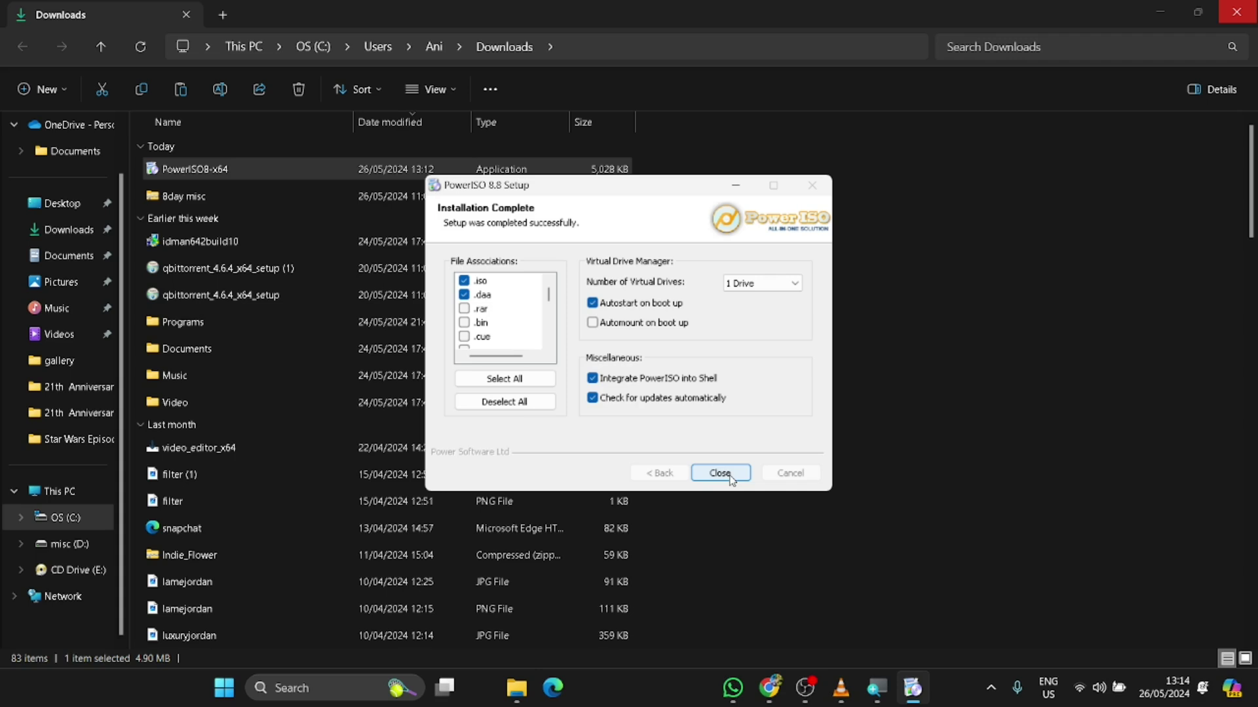
left_click(720, 473)
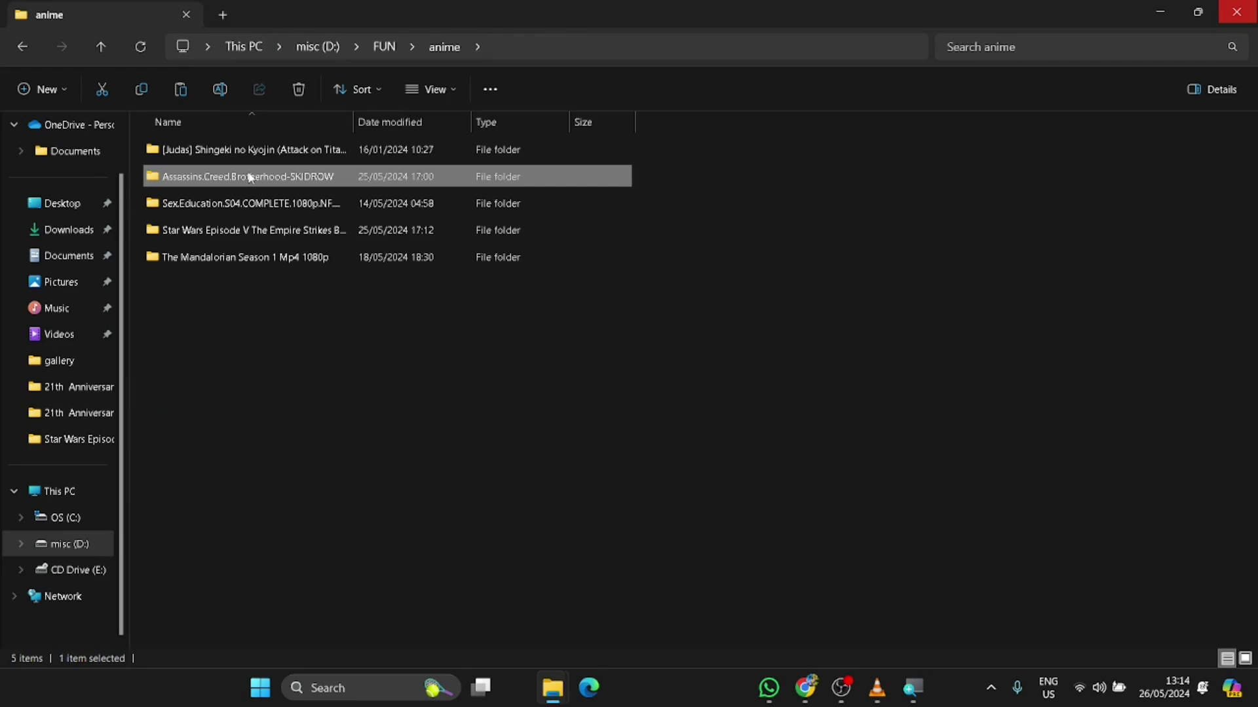
Open the sr-acbrh image from the Assassins.Creed.Brotherhood-SKIDROW folder, always using PowerISO for .iso files, continue the trial and check the mount options
double_click(249, 177)
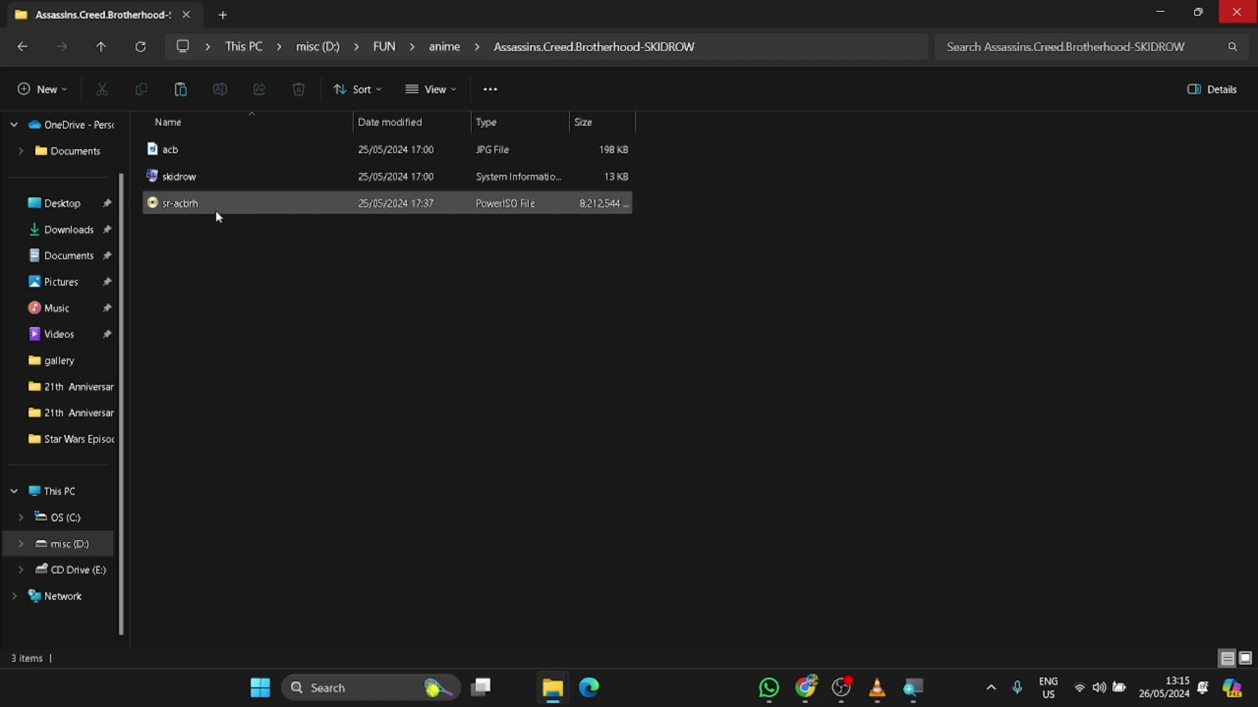
left_click(196, 207)
double_click(195, 207)
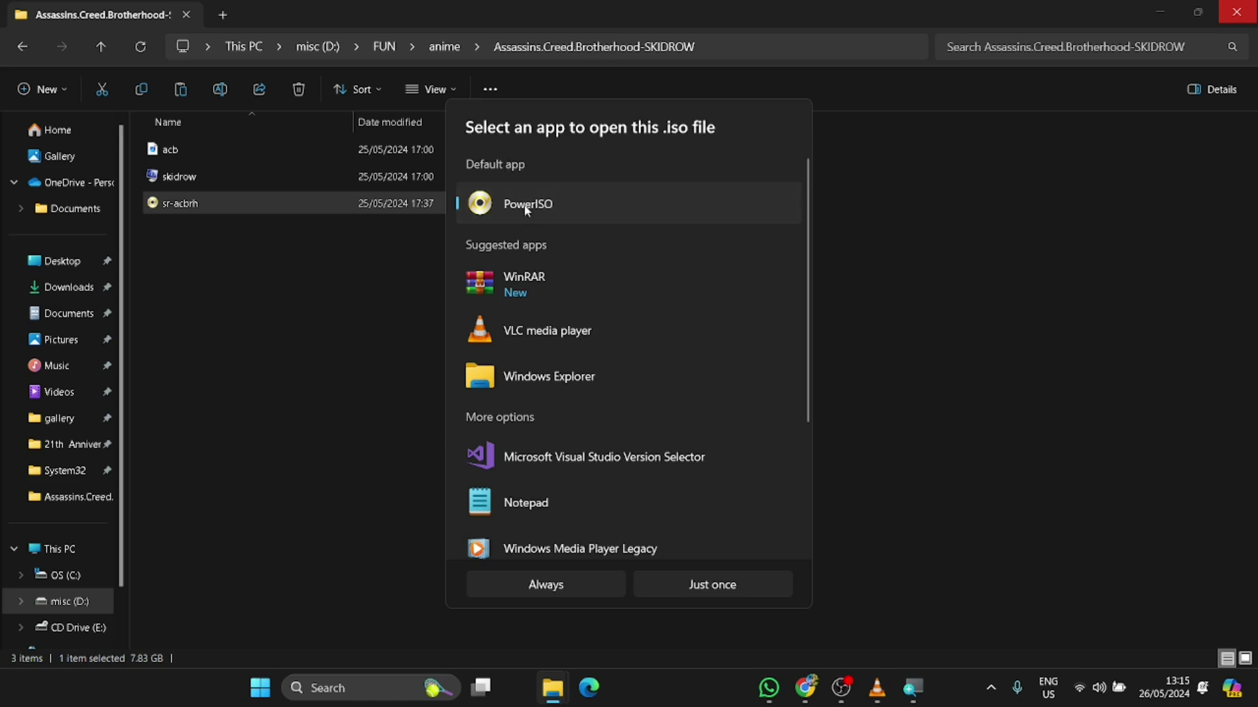
left_click(568, 591)
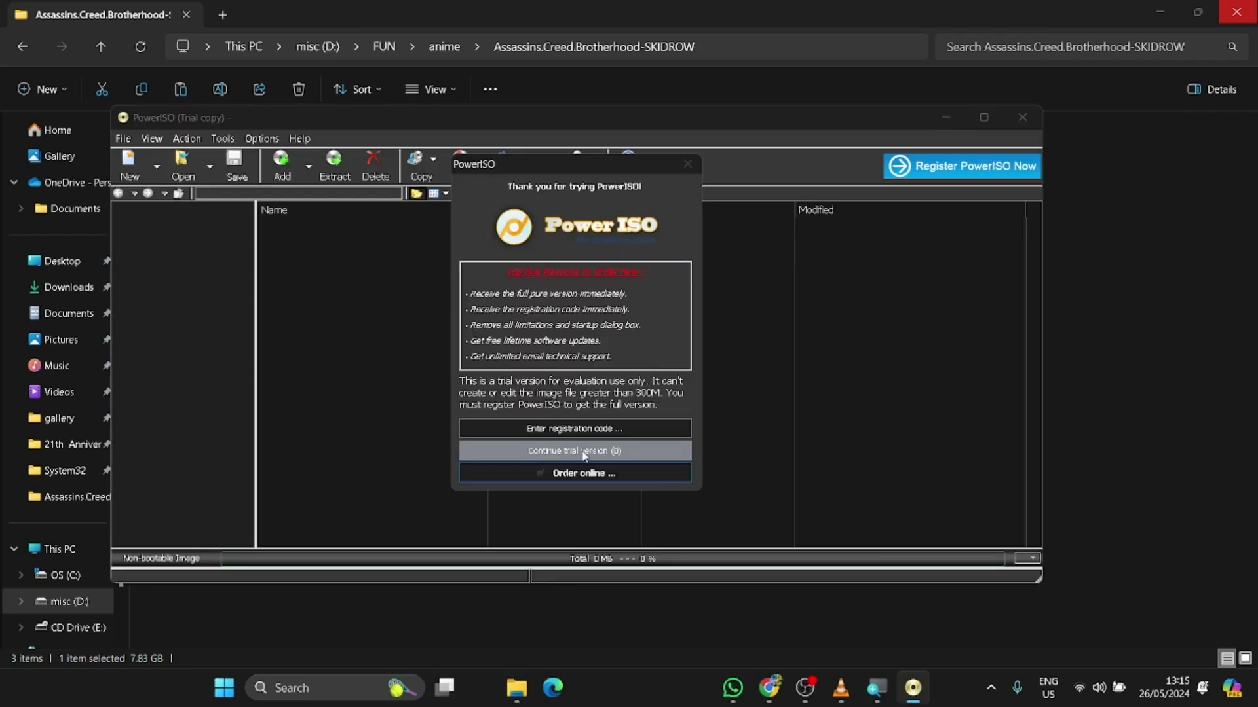
left_click(585, 452)
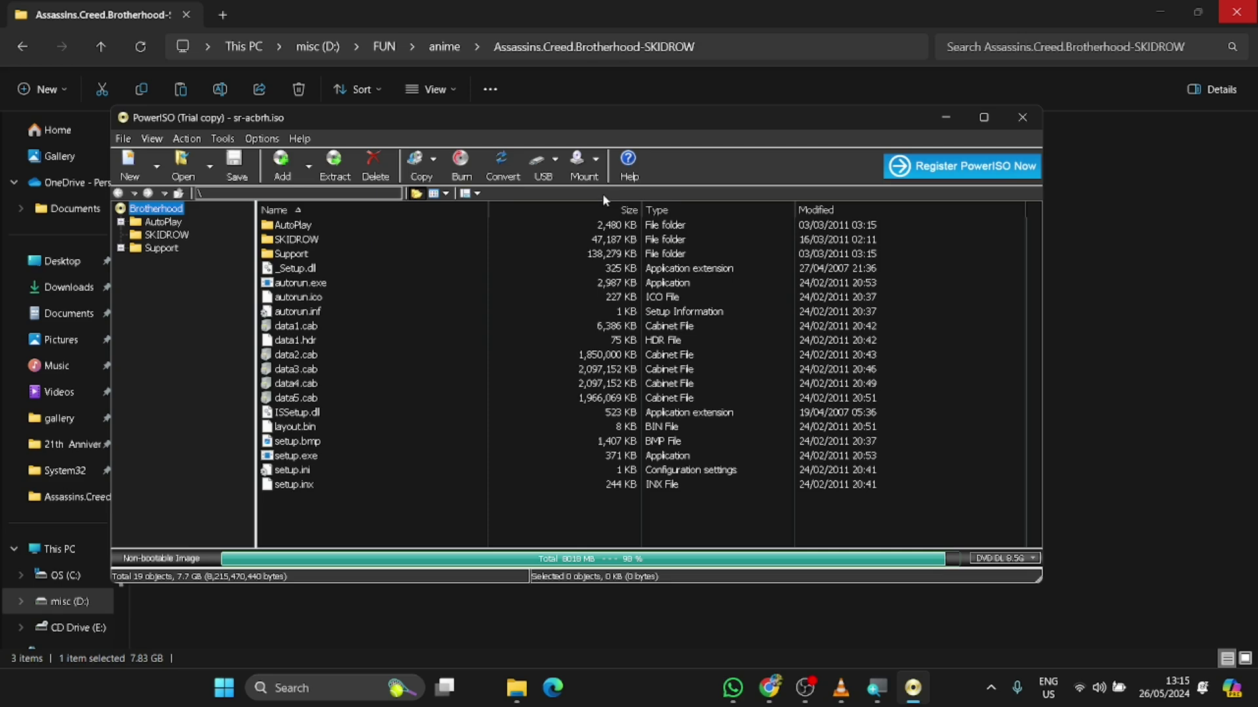
left_click(586, 160)
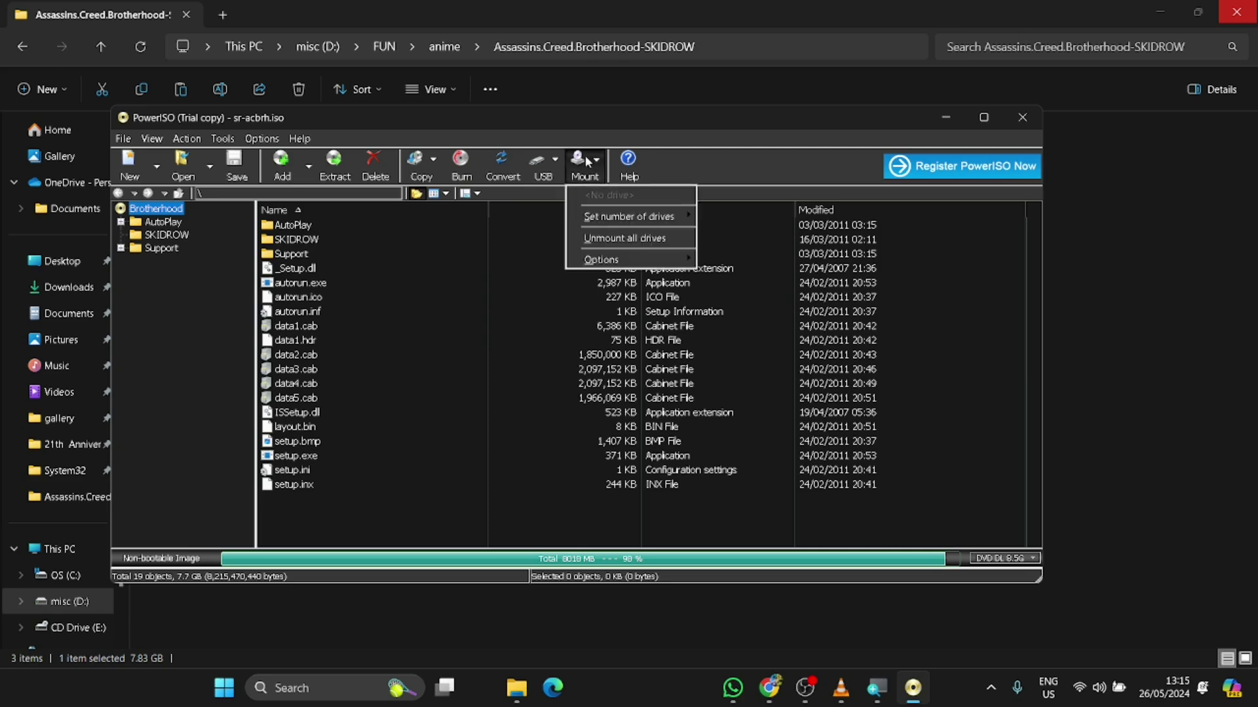
left_click(720, 155)
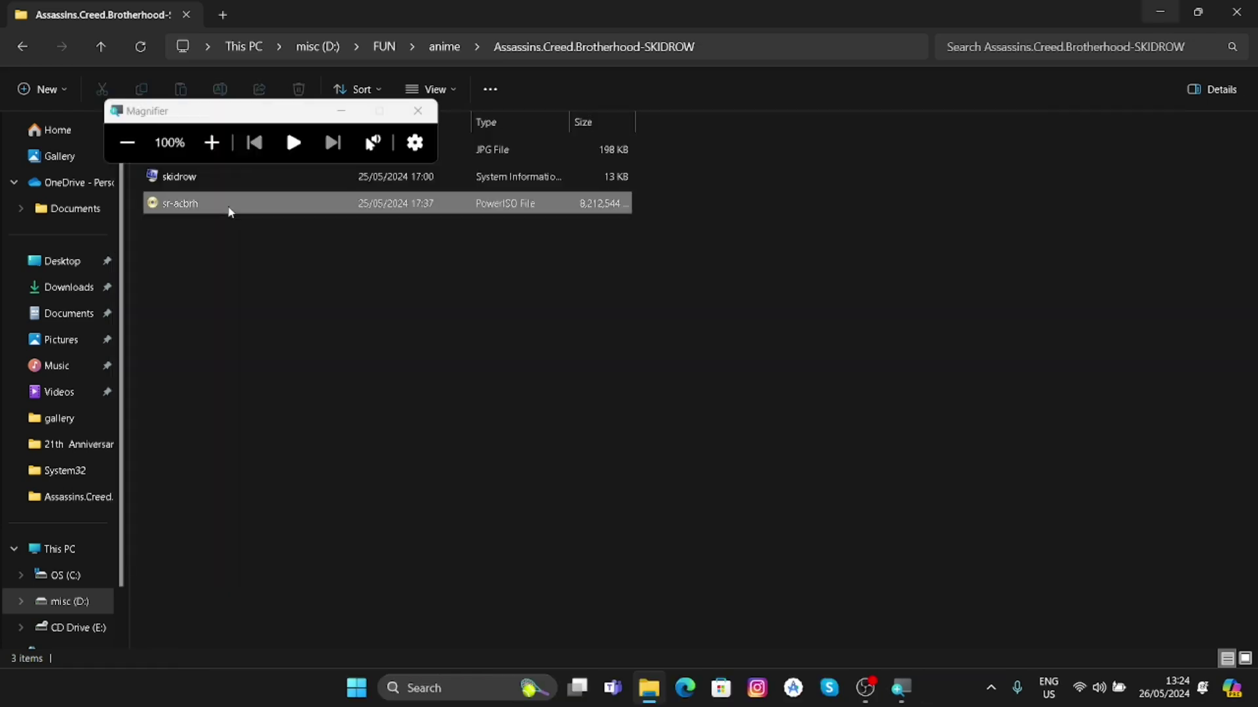
Reopen the sr-acbrh image in the PowerISO trial version and mount it to virtual drive E
double_click(230, 205)
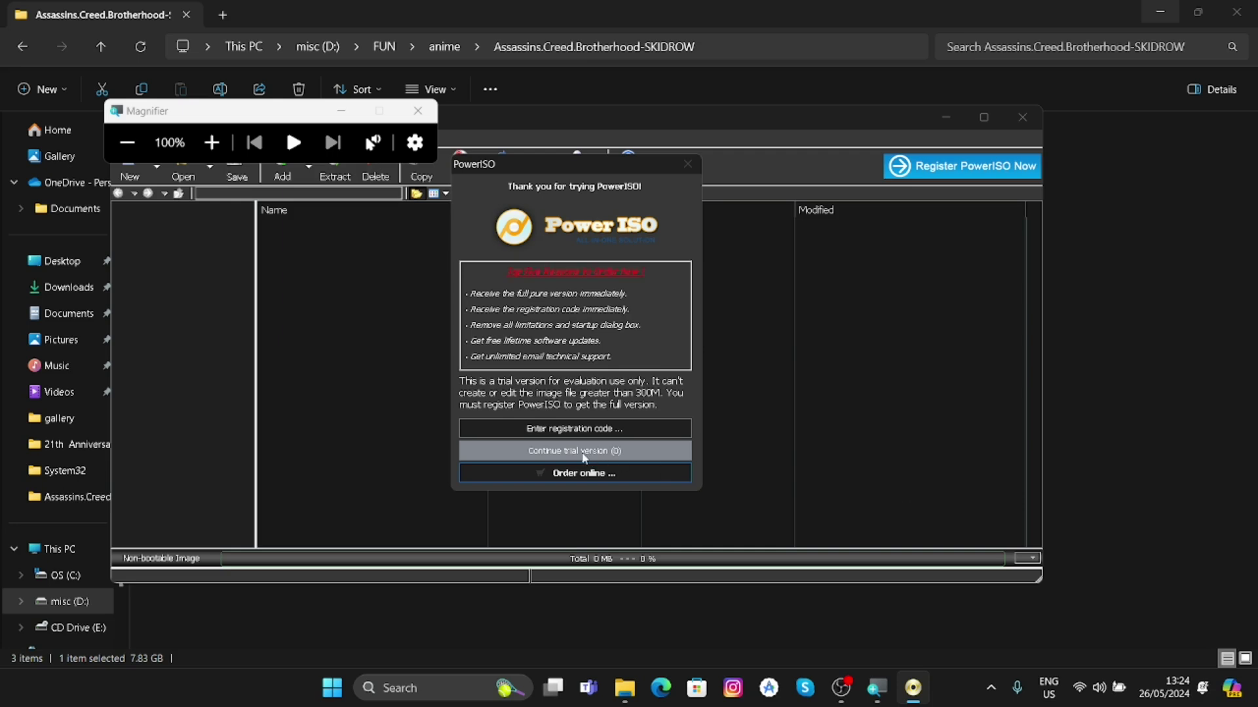
left_click(583, 453)
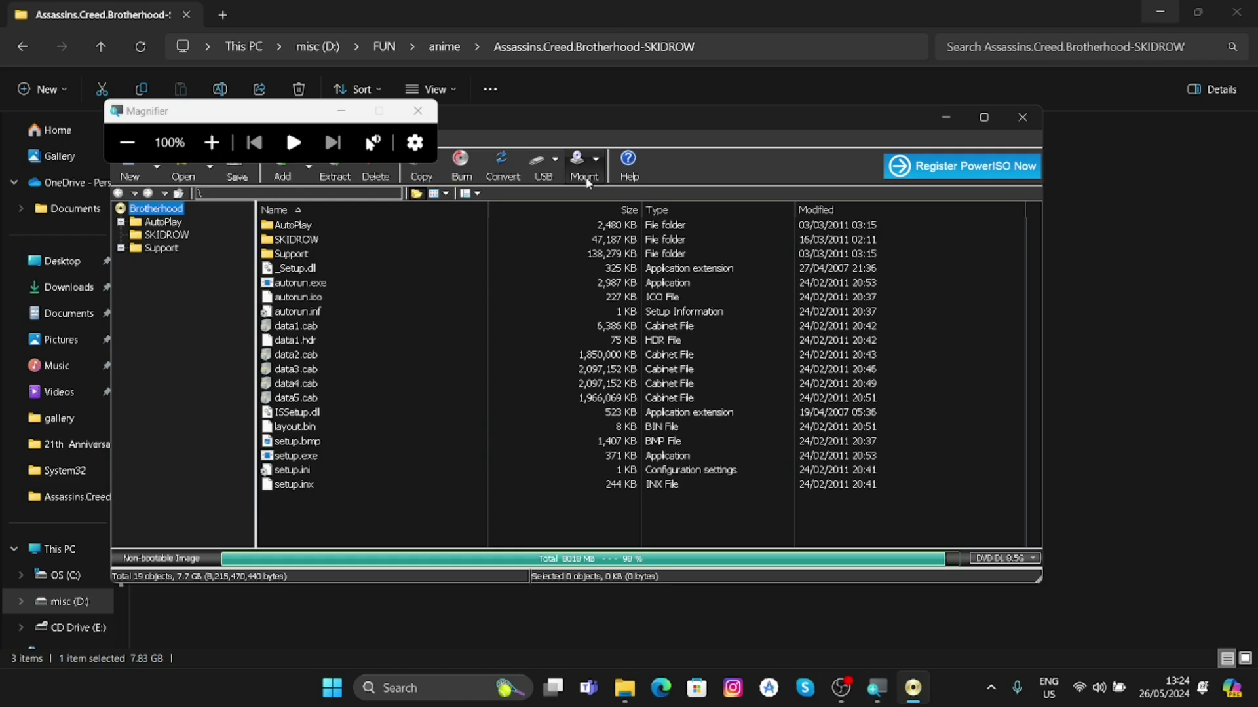
key("super+plus")
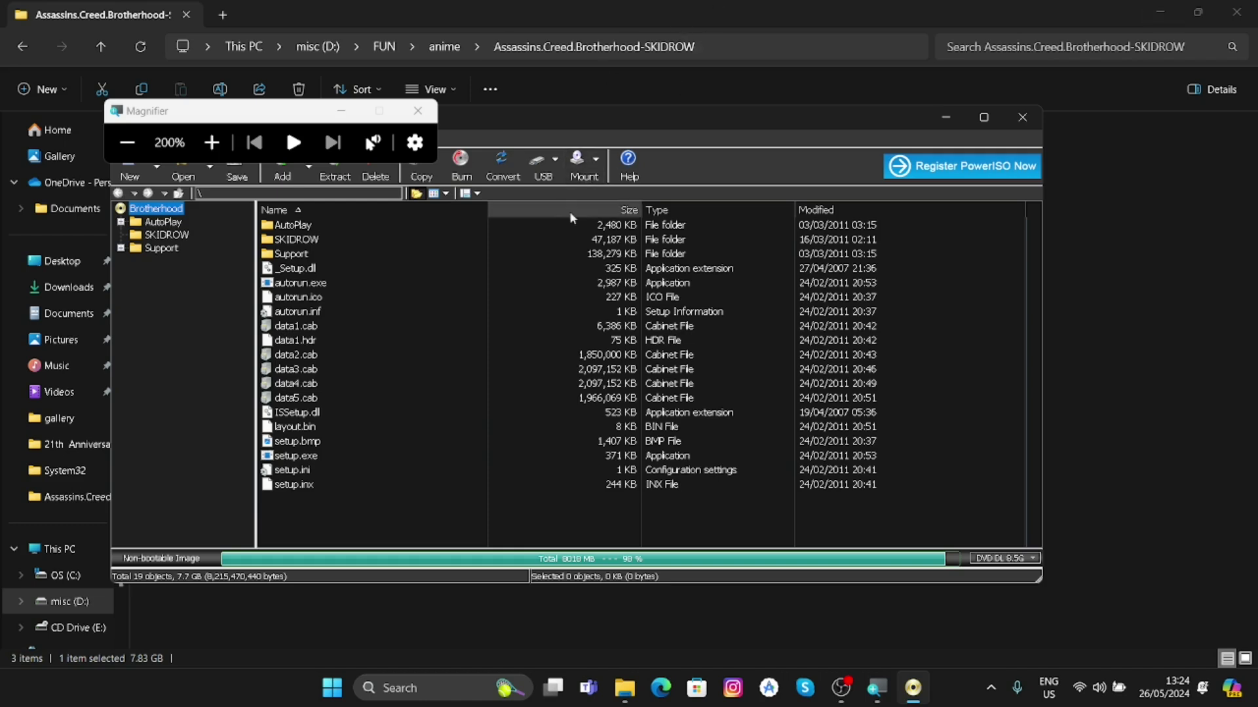
left_click(589, 165)
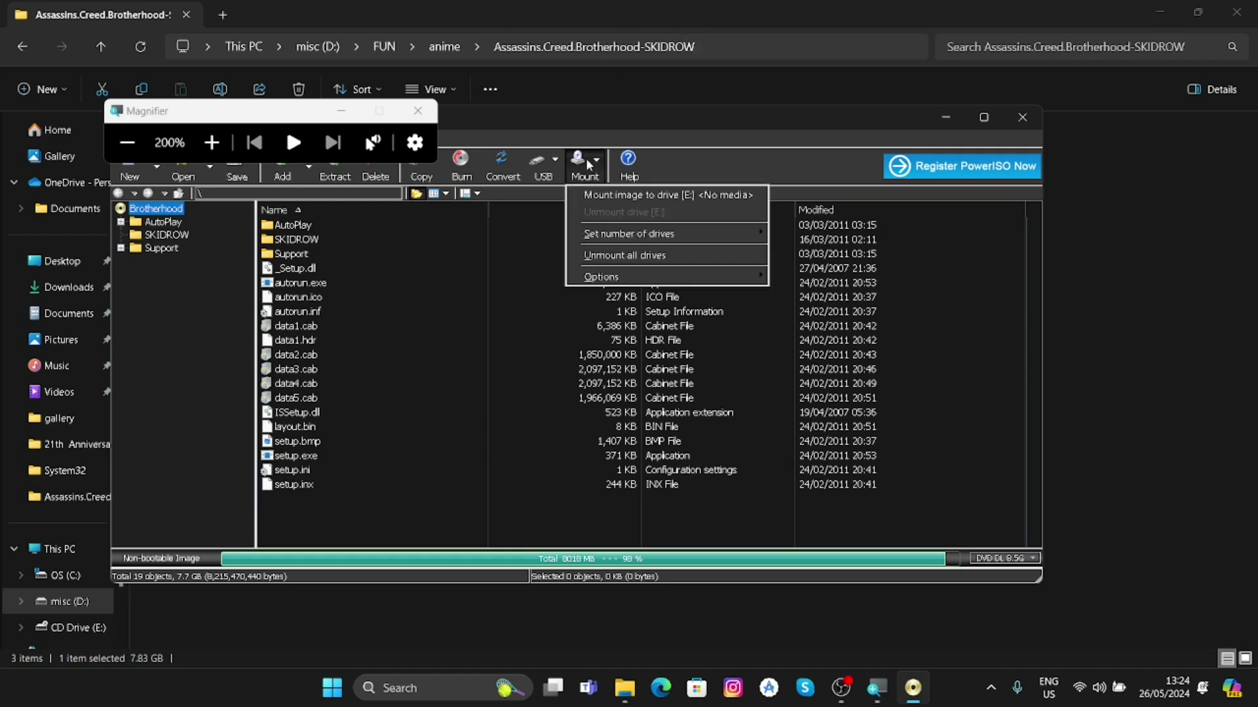
left_click(622, 197)
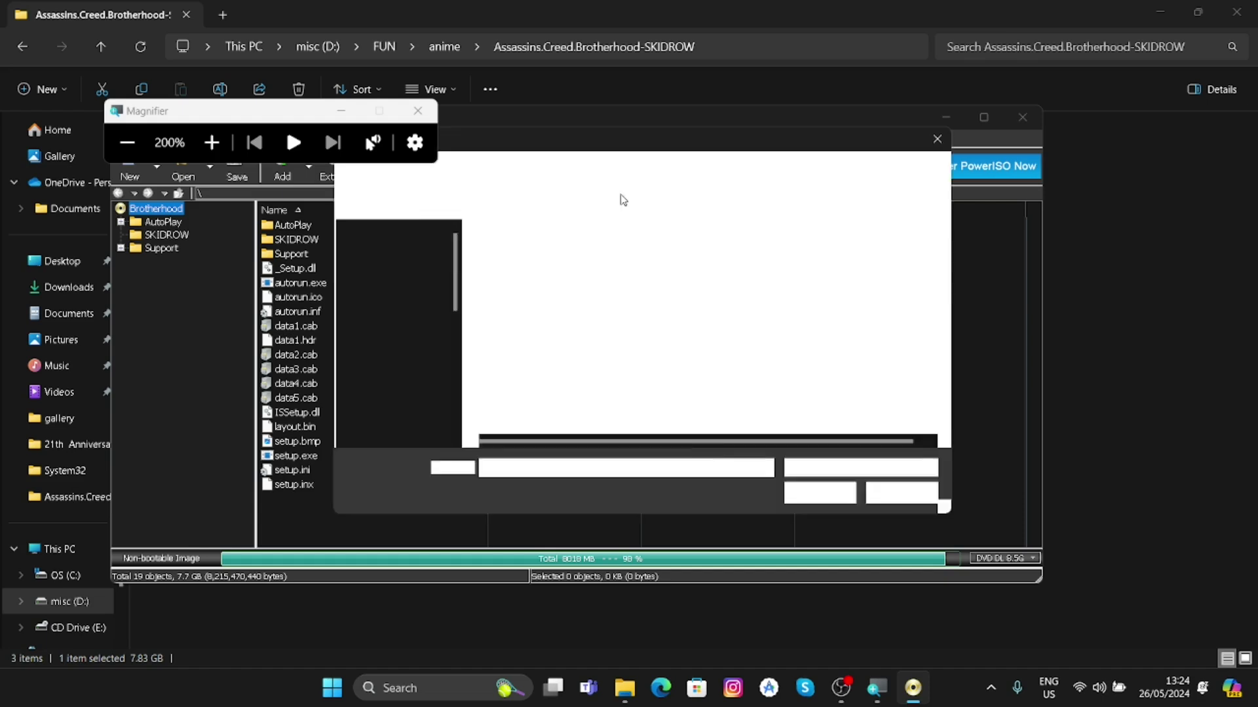
key("super+minus")
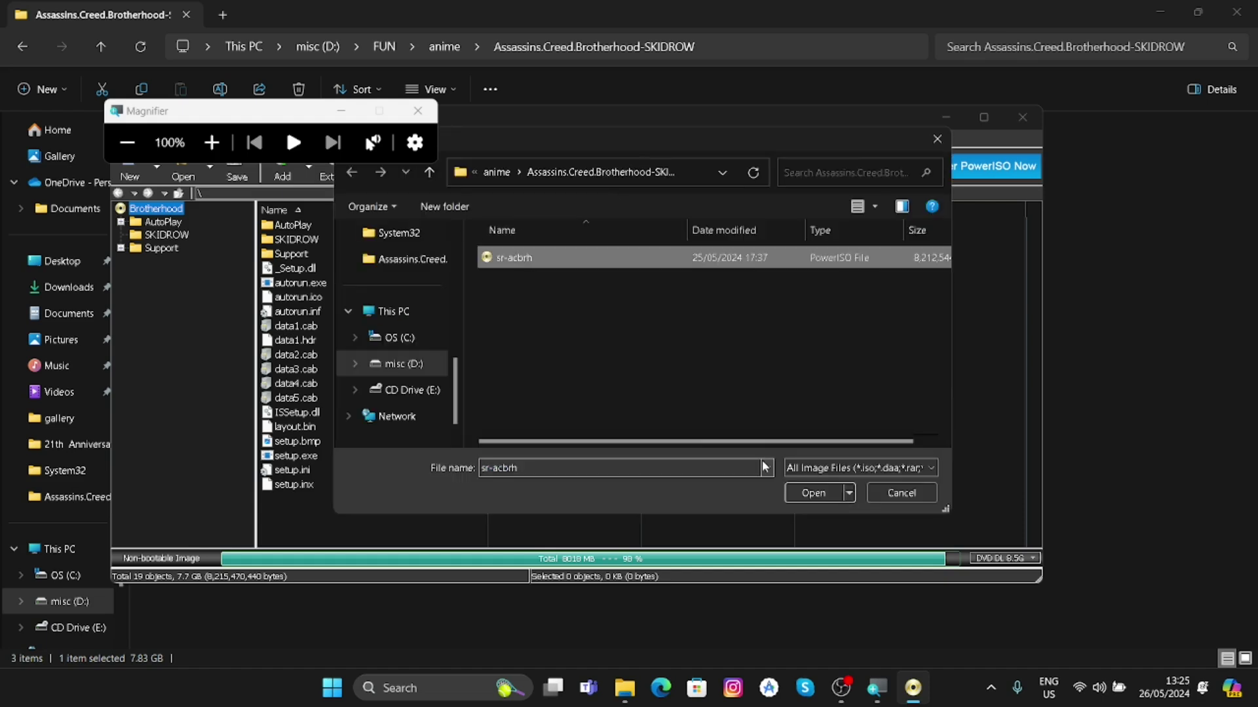
left_click(819, 494)
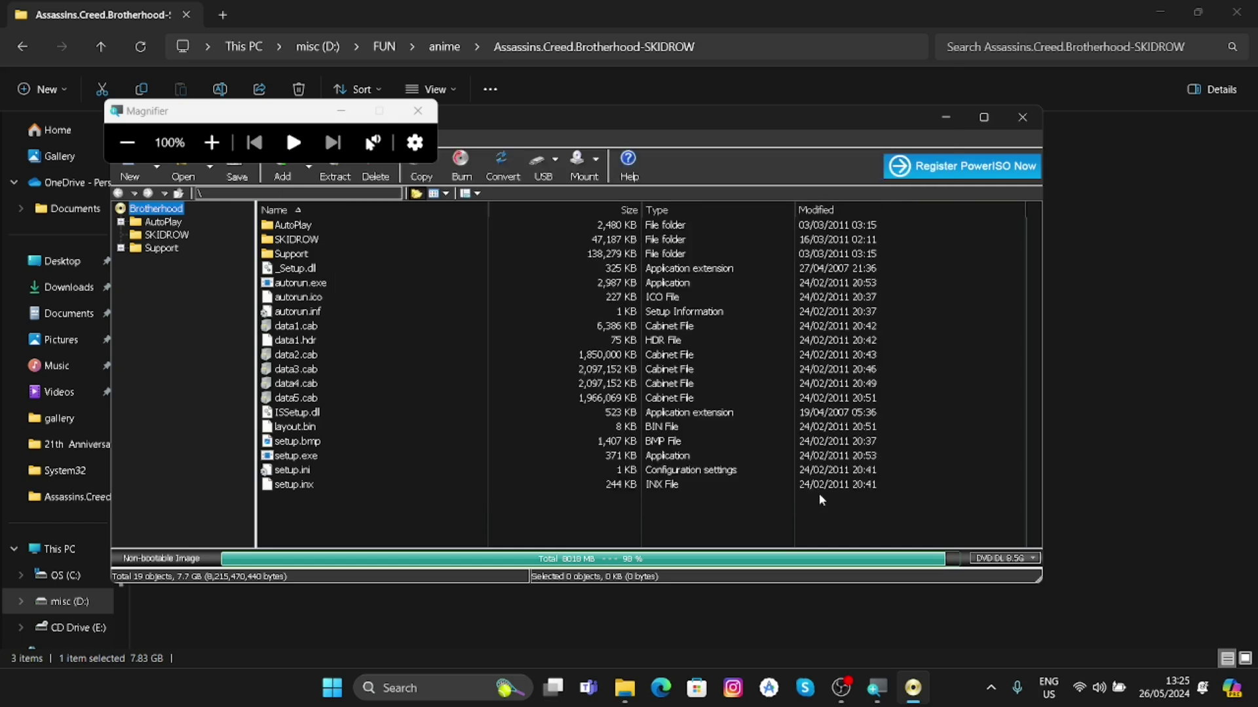
Launch the setup application from the mounted CD Drive (E:) Brotherhood and choose English as the setup language
left_click(75, 581)
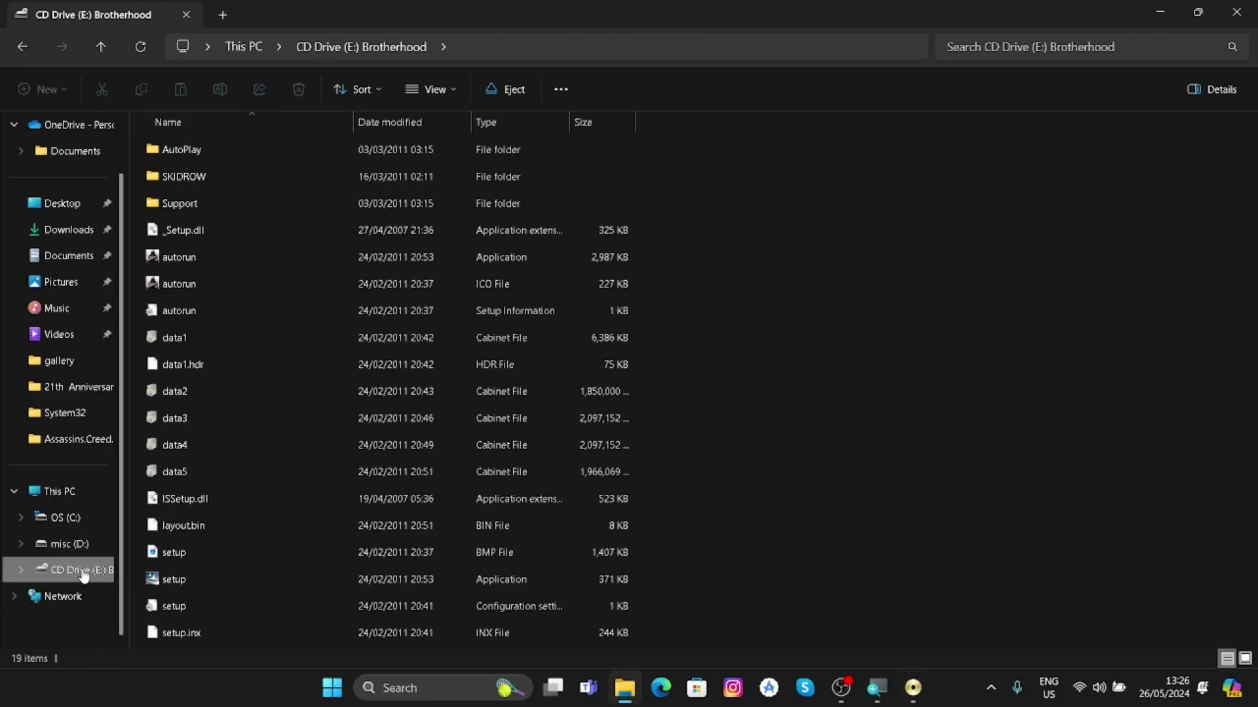
double_click(188, 581)
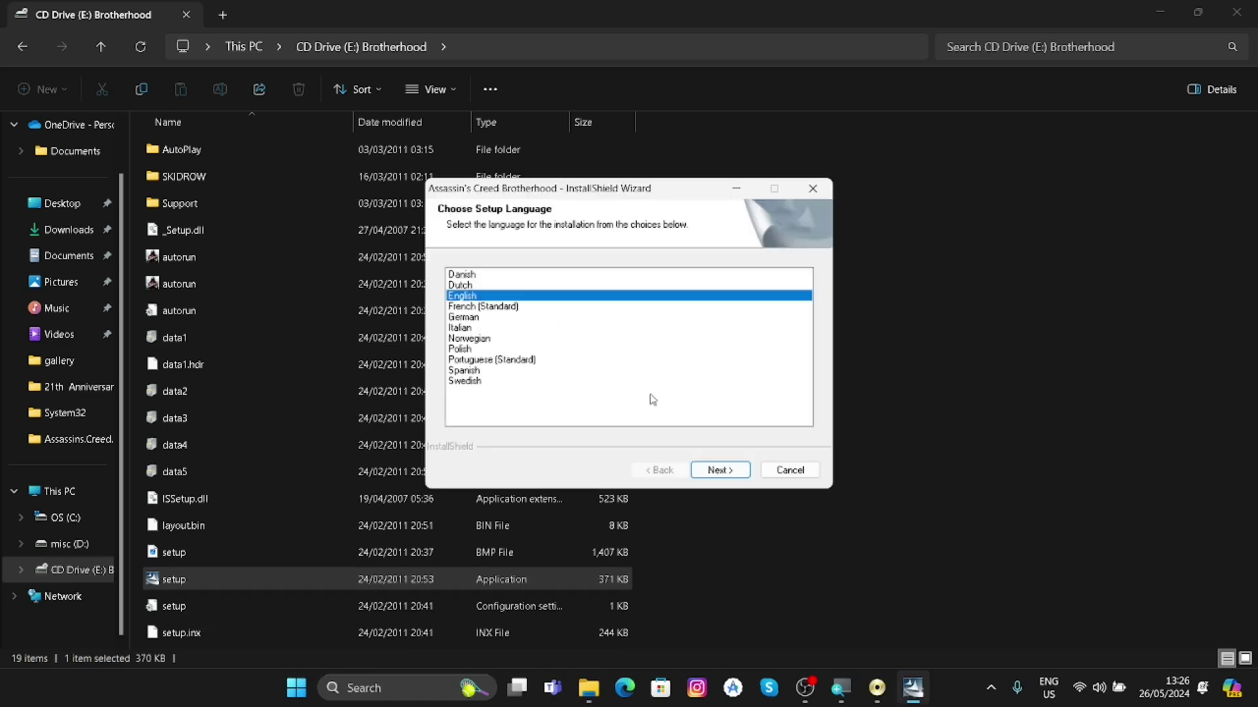
left_click(722, 471)
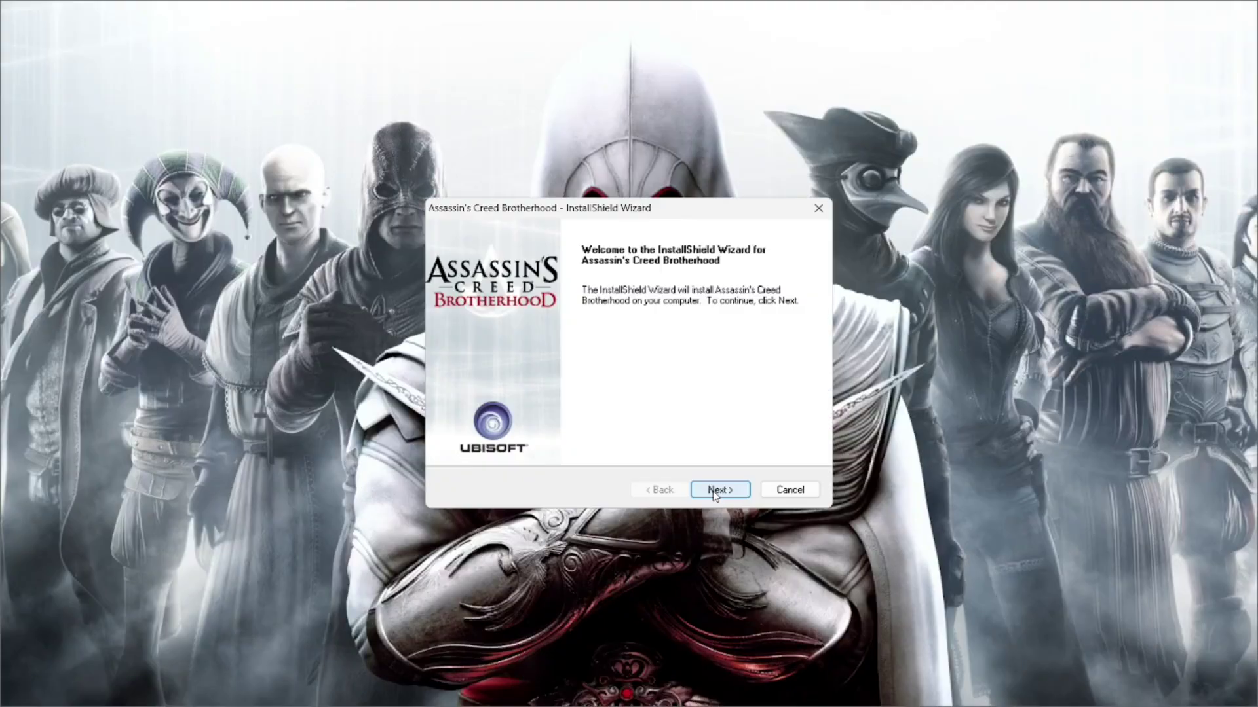
Accept the game's license agreement and install Assassin's Creed Brotherhood into C:\Program Files (x86)\Ubisoft\Assassin's Creed Brotherhood
left_click(718, 491)
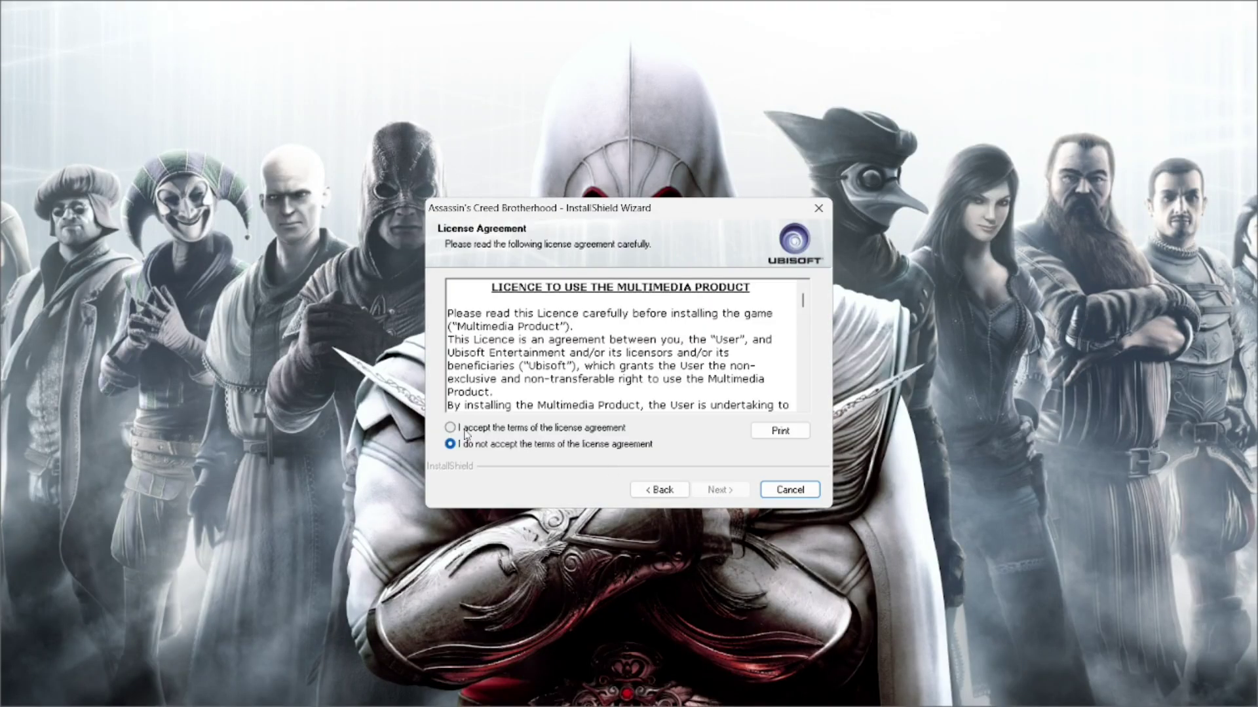
left_click(465, 430)
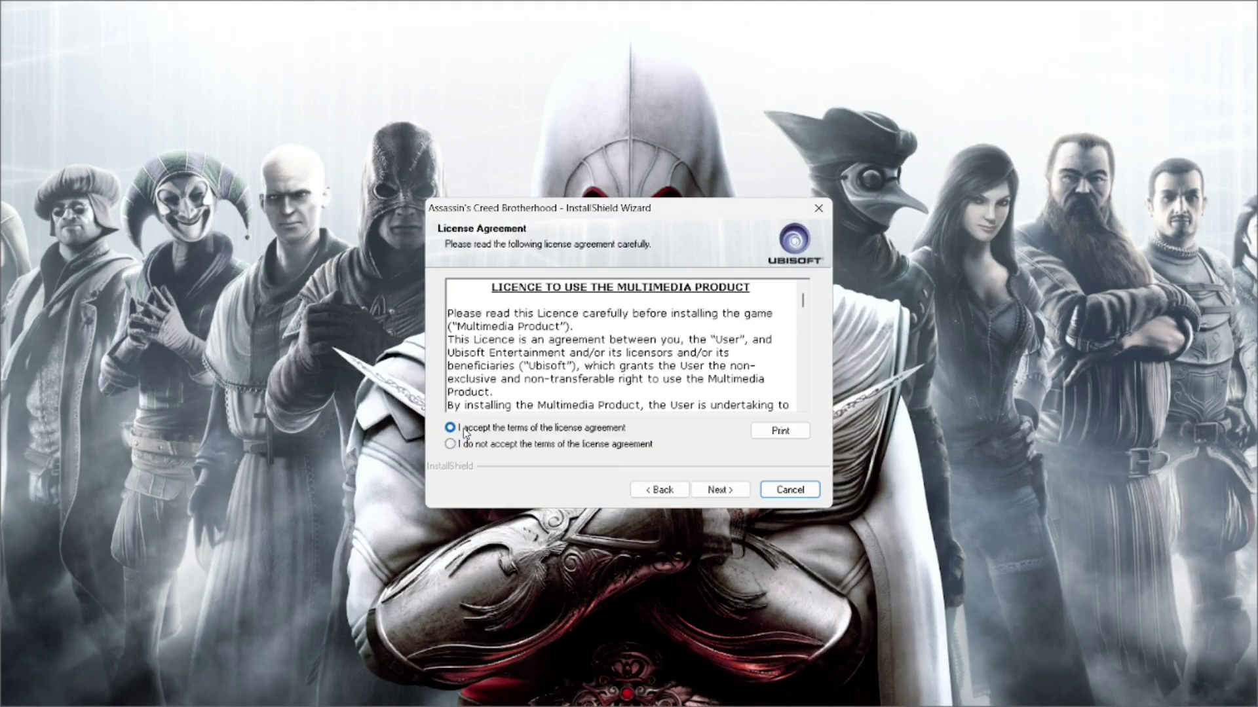
left_click(724, 493)
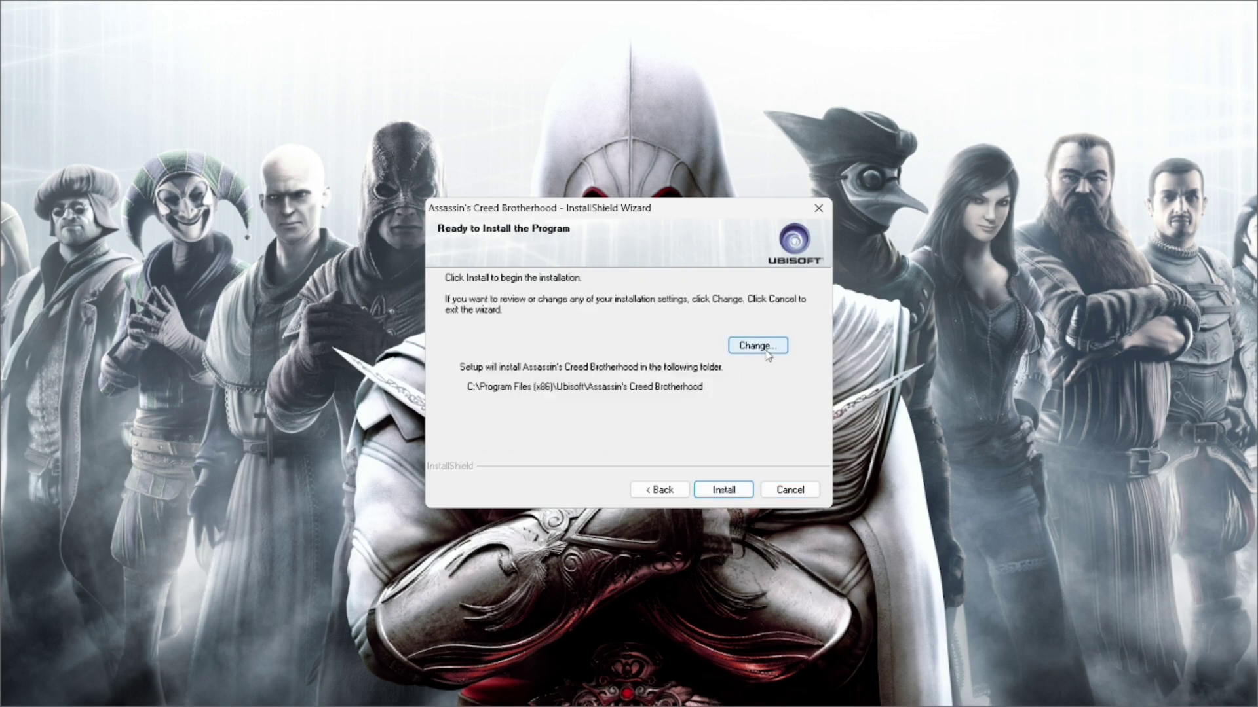
left_click(735, 496)
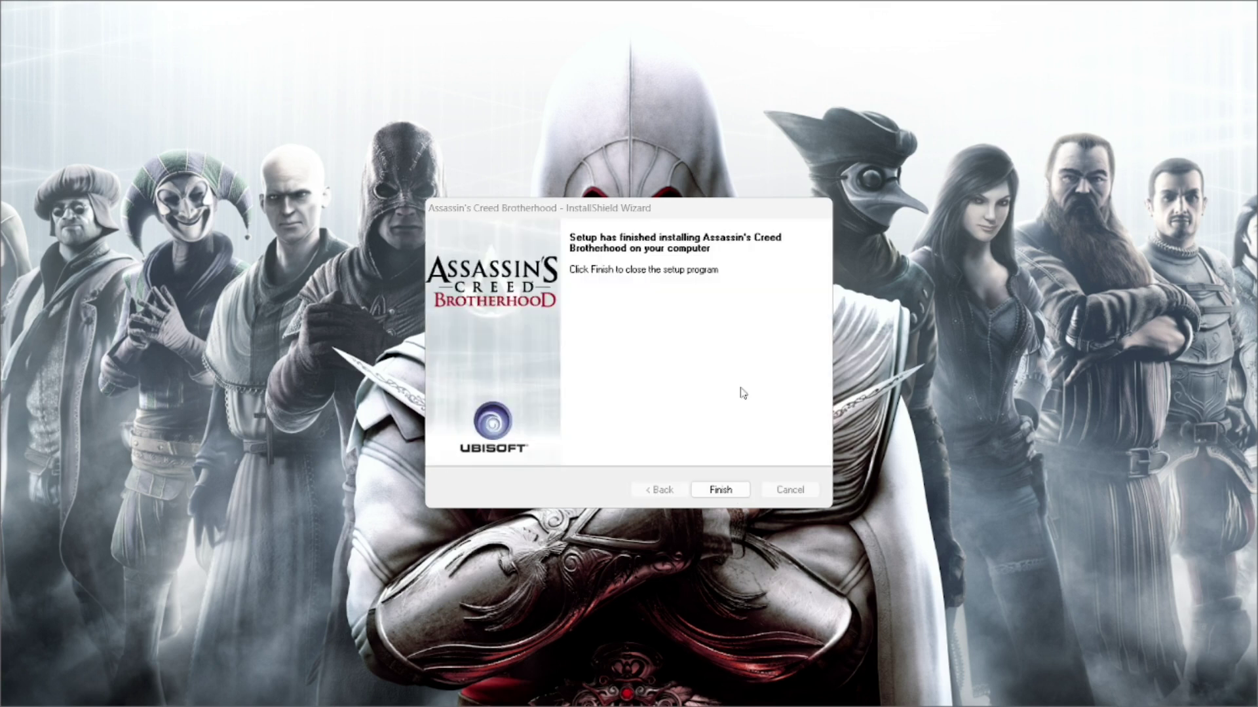
Finish the setup wizard and copy ACBSP, AssassinsCreedBrotherhood and SKIDROW from the SKIDROW folder on CD Drive (E:) Brotherhood
left_click(717, 491)
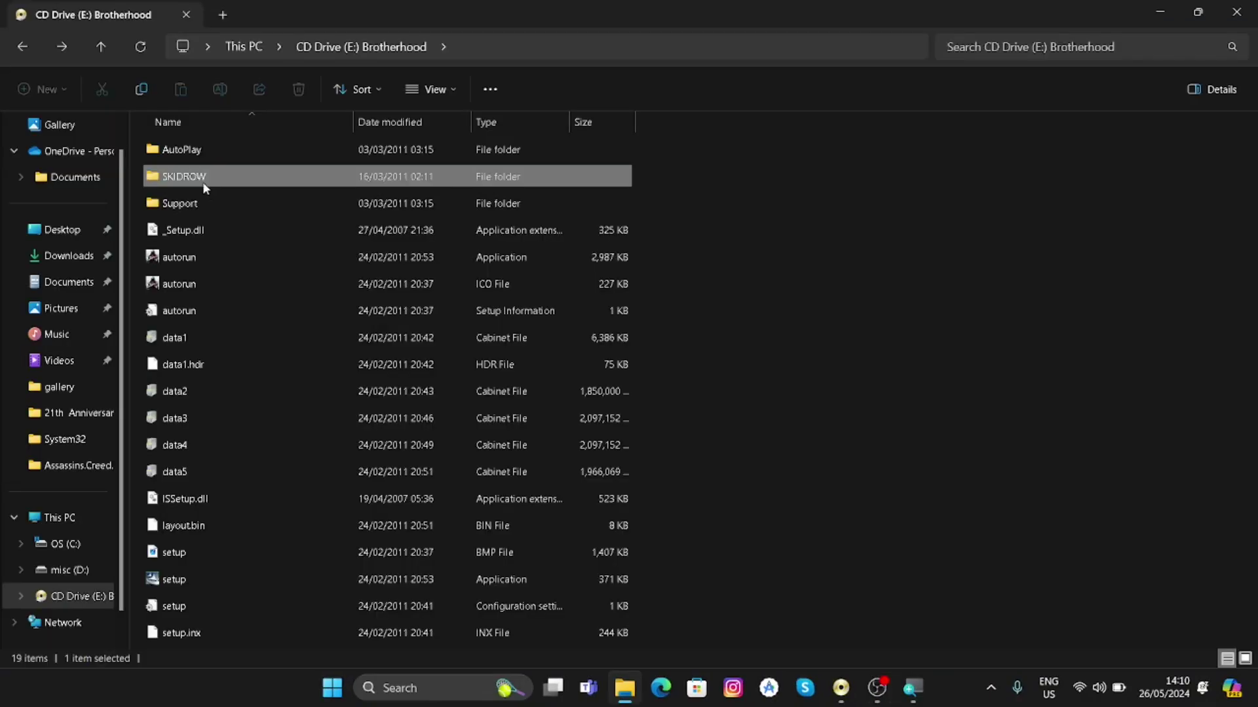
double_click(203, 183)
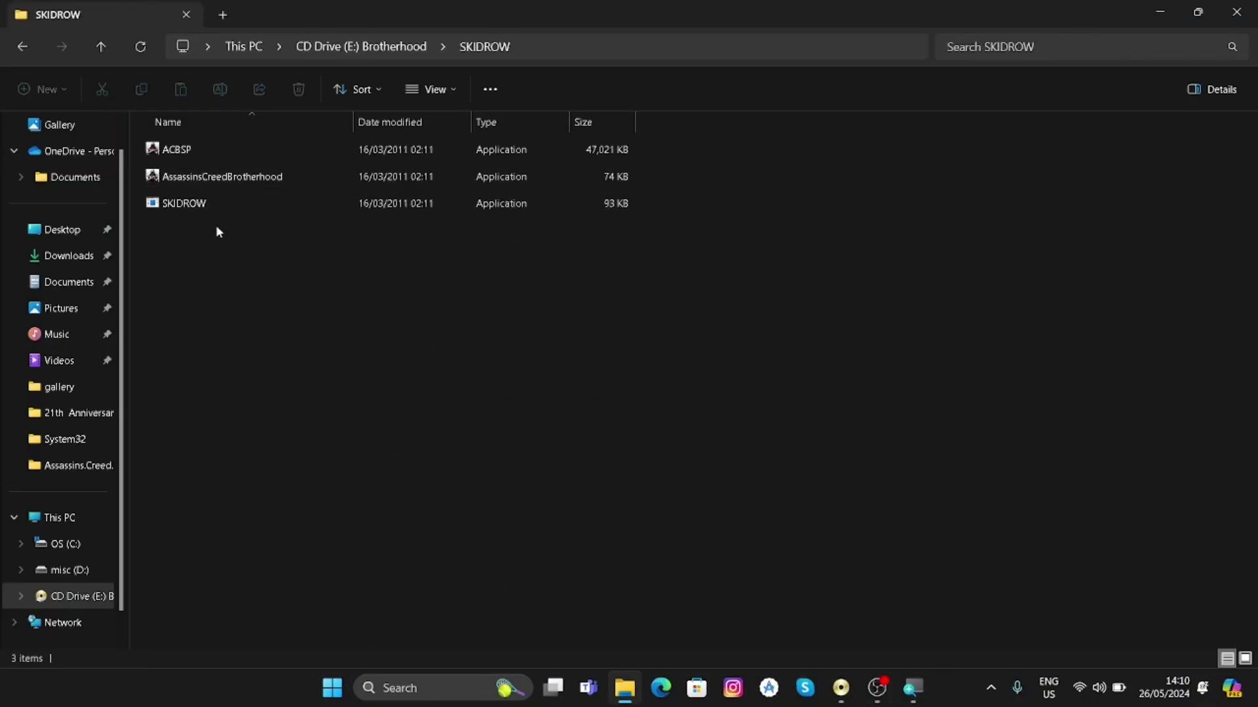
left_click(211, 208)
left_click_drag(210, 207, 181, 150)
left_click(308, 192)
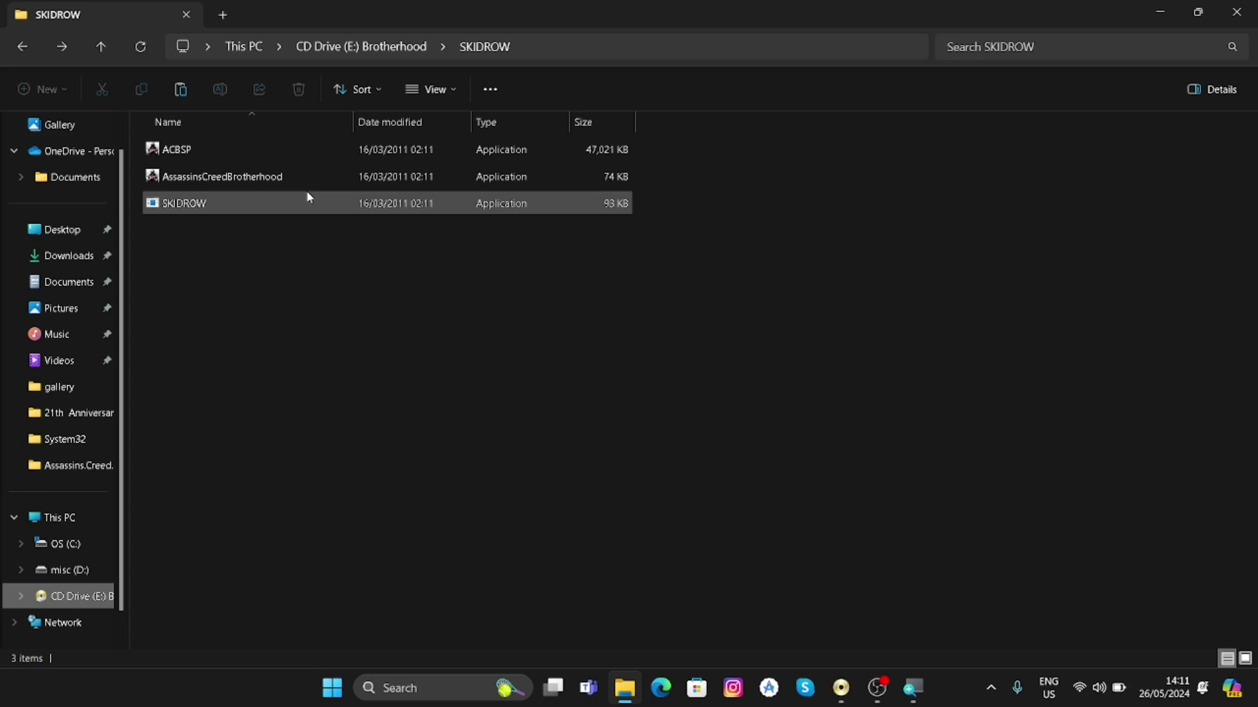
Open the game's install folder C:\Program Files (x86)\Ubisoft\Assassin's Creed Brotherhood
left_click(73, 544)
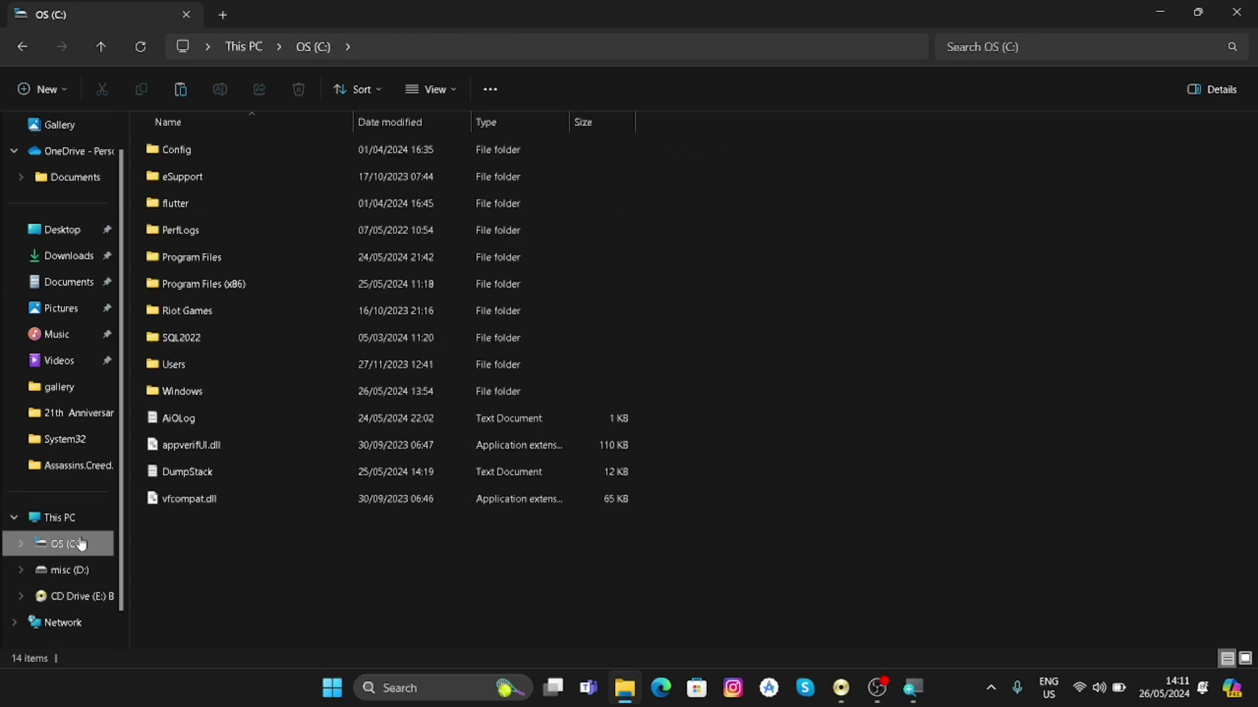
double_click(237, 291)
left_click(229, 344)
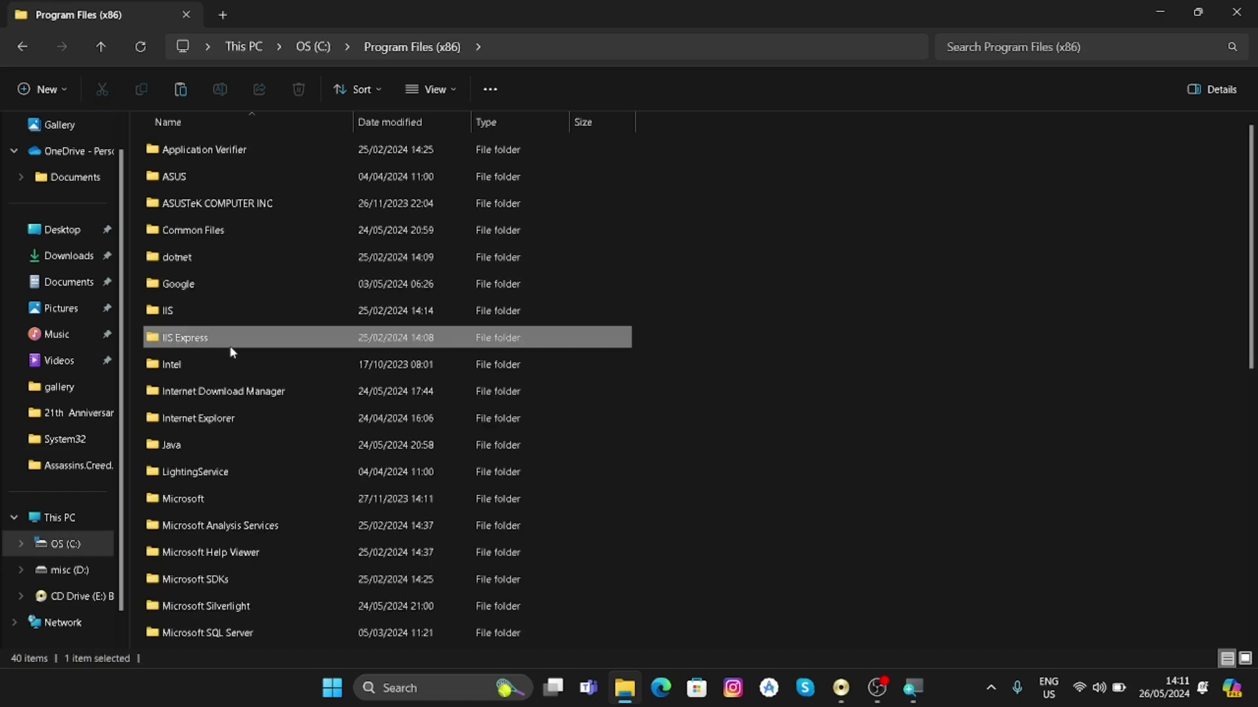
key("u")
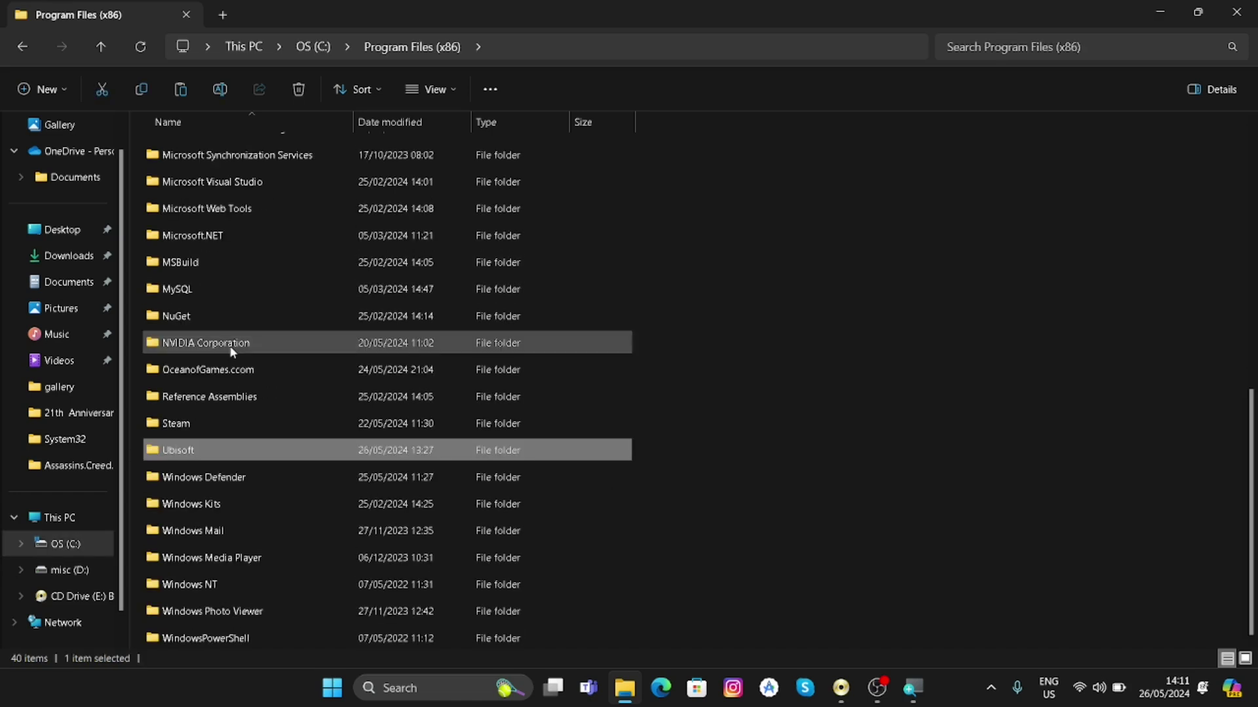
double_click(247, 456)
double_click(245, 158)
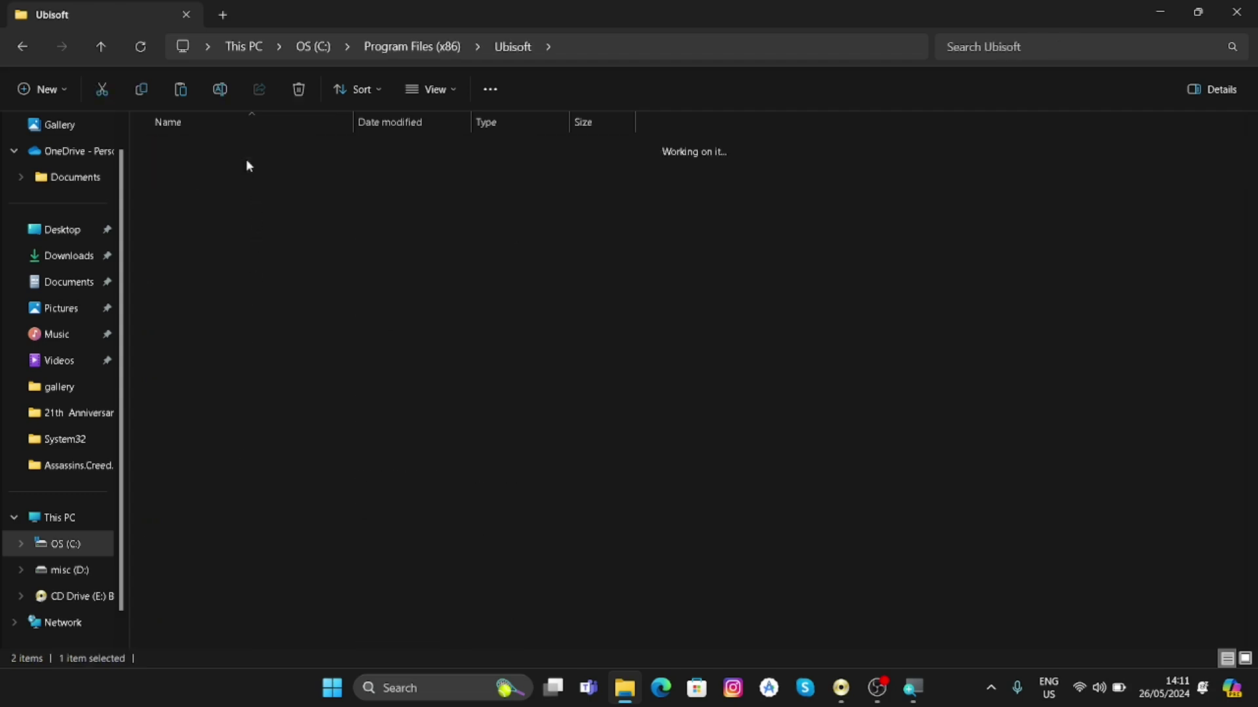
Paste the three copied applications into the Assassin's Creed Brotherhood folder, replacing the existing files
right_click(827, 315)
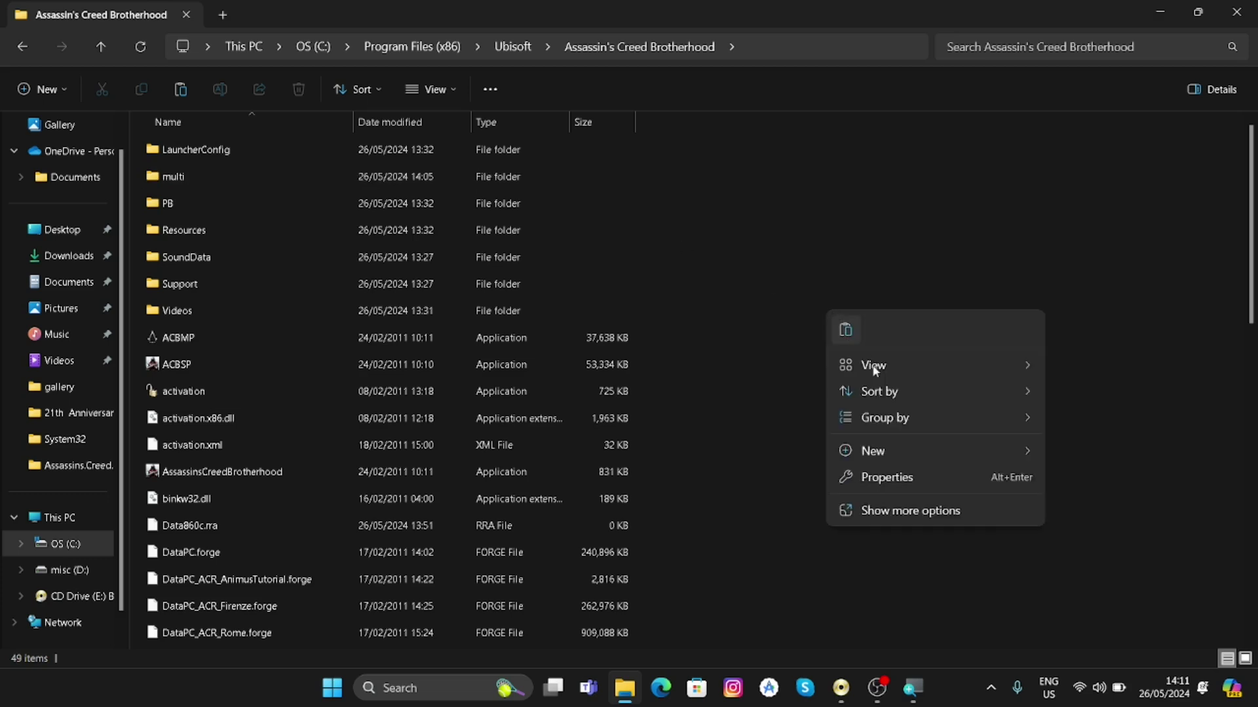
left_click(852, 330)
left_click(549, 260)
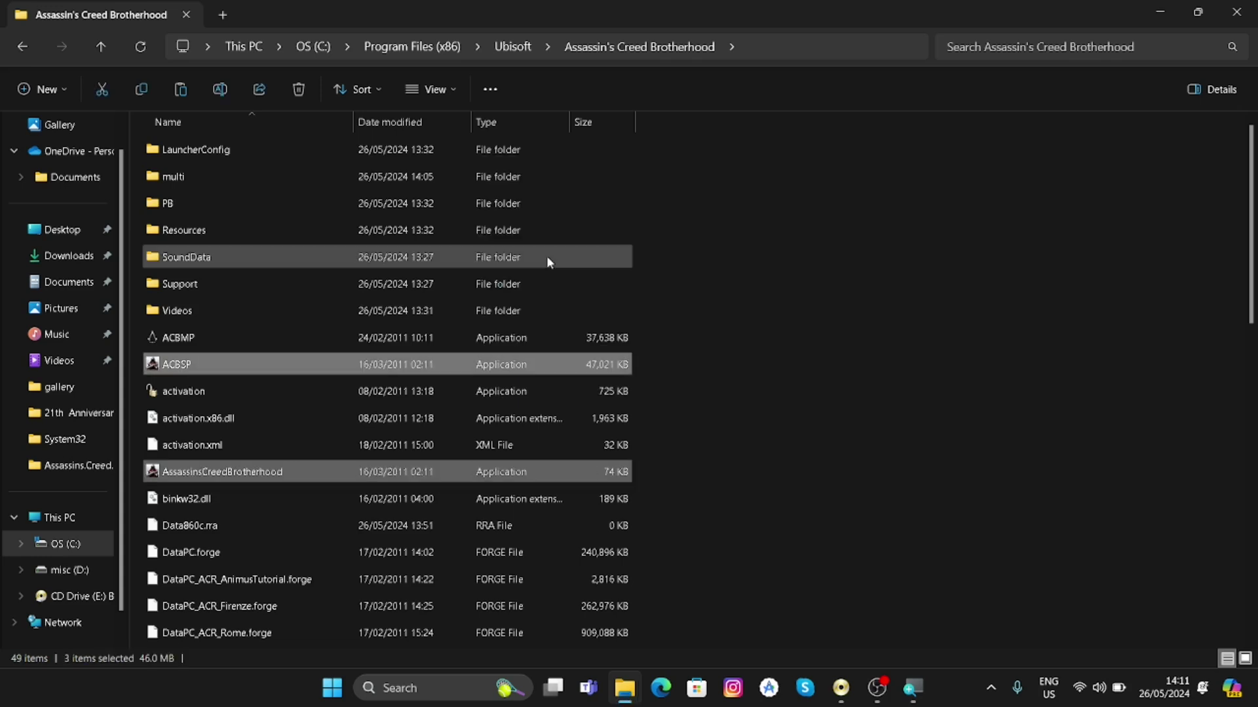
Launch the AssassinsCreedBrotherhood application from the install folder and switch from OBS to the running game
left_click(240, 471)
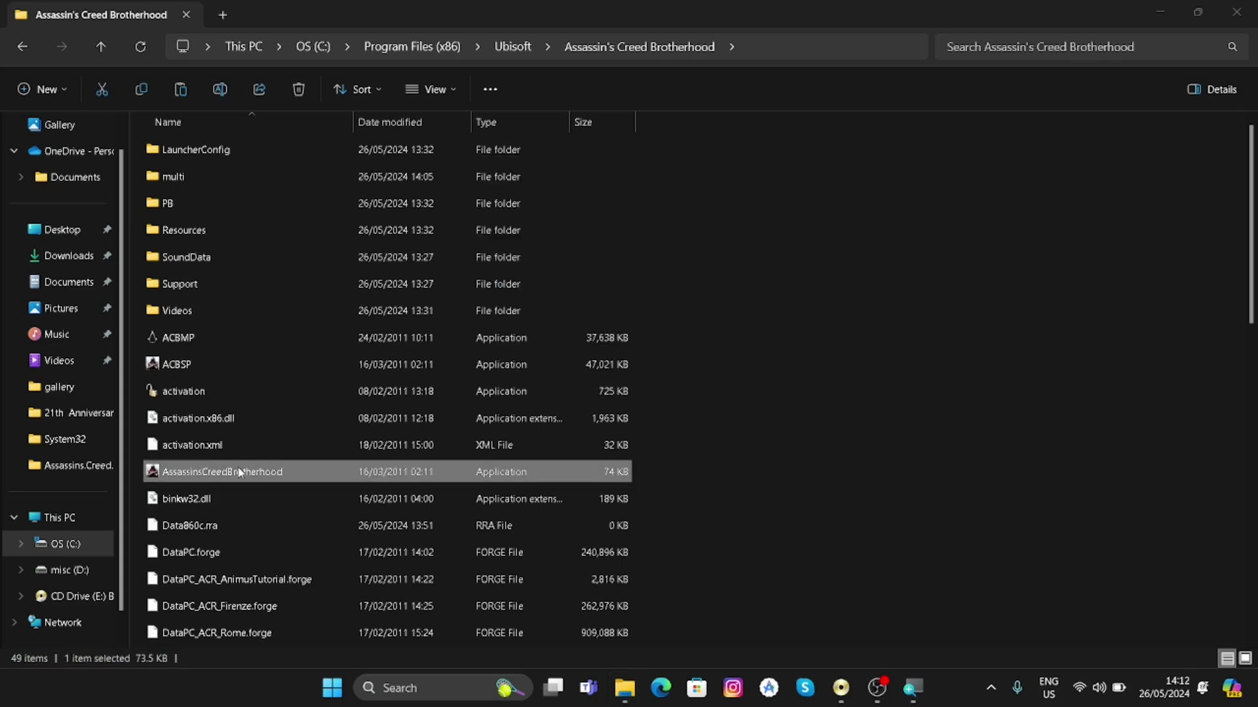
double_click(240, 472)
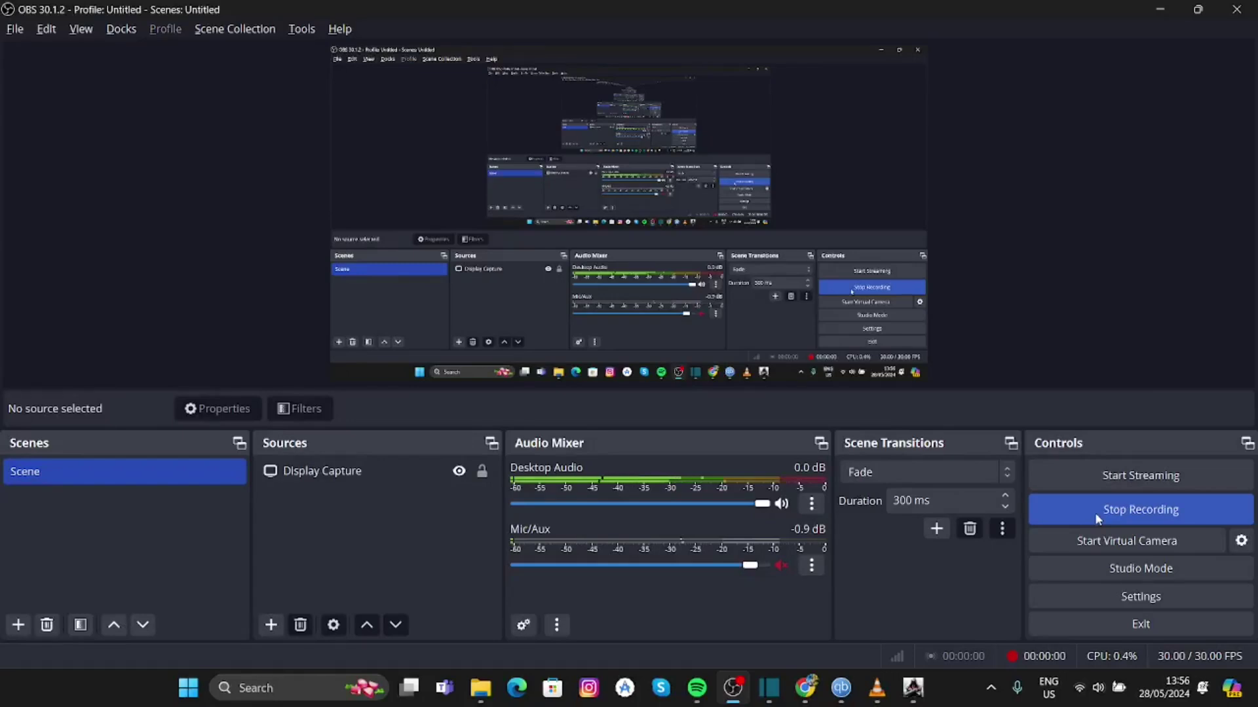
key("alt+Tab")
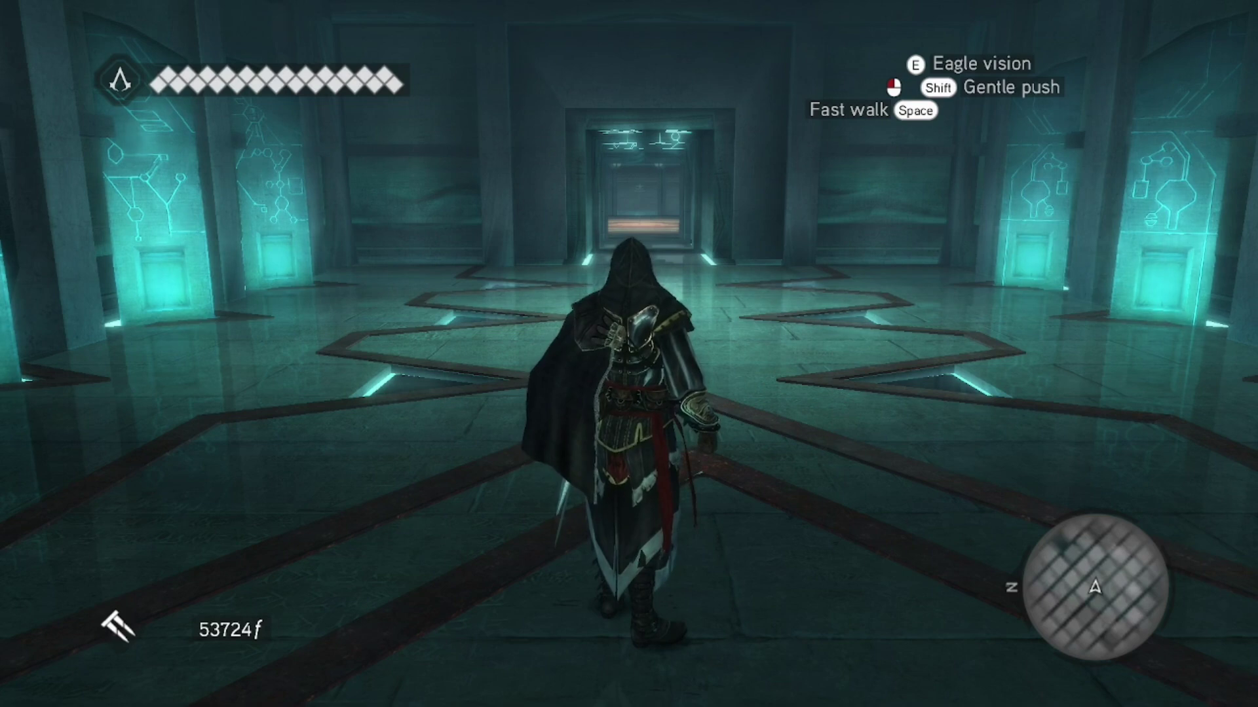
Walk the character straight ahead across the glowing hall and through the corridor into the chamber beyond
key("w")
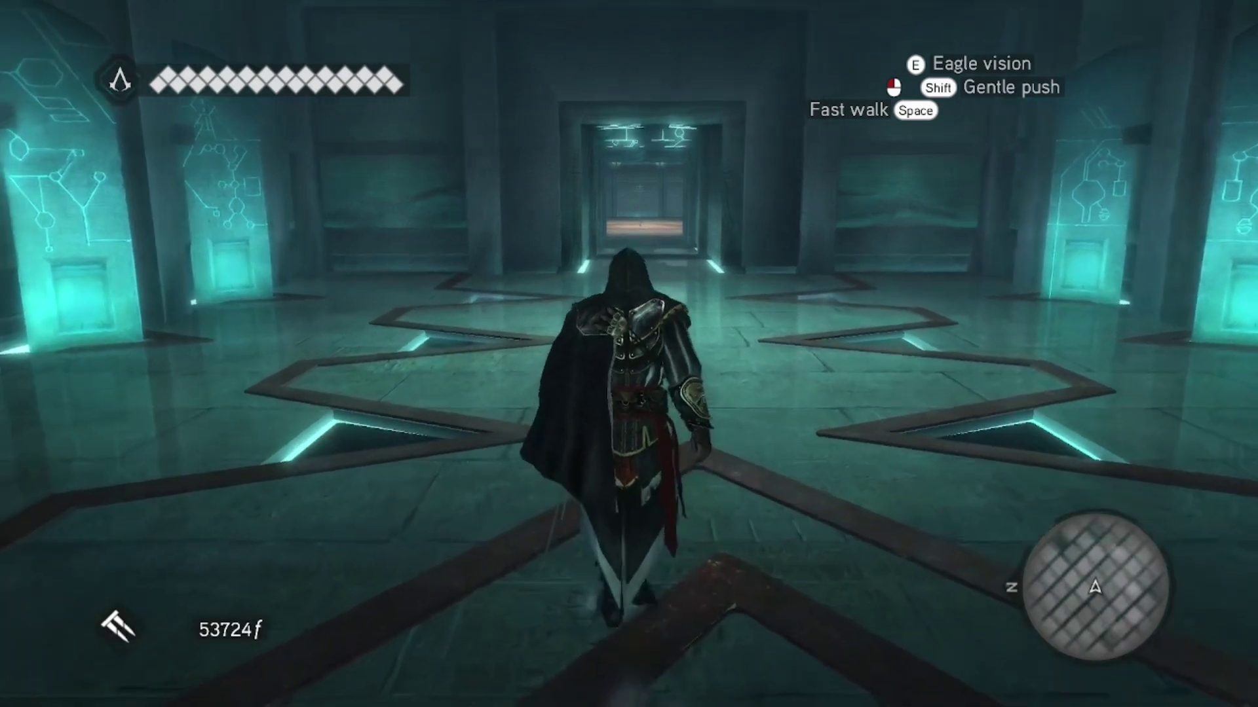
key("w")
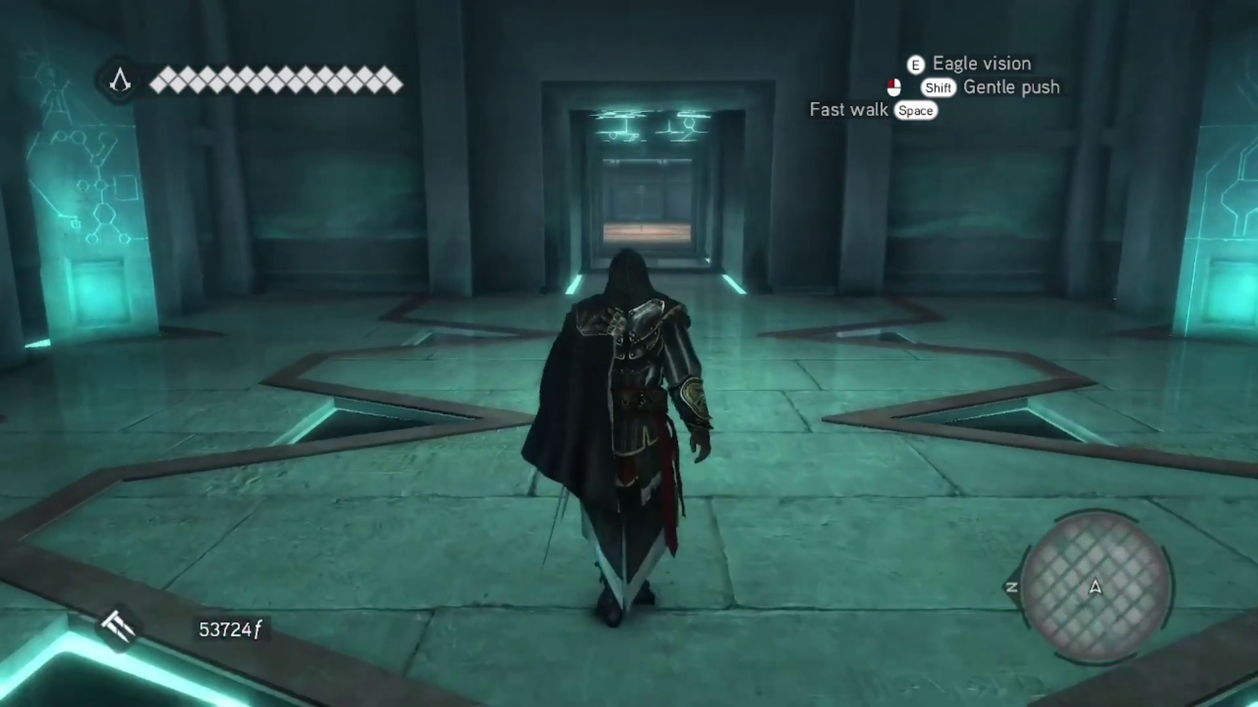
key("w")
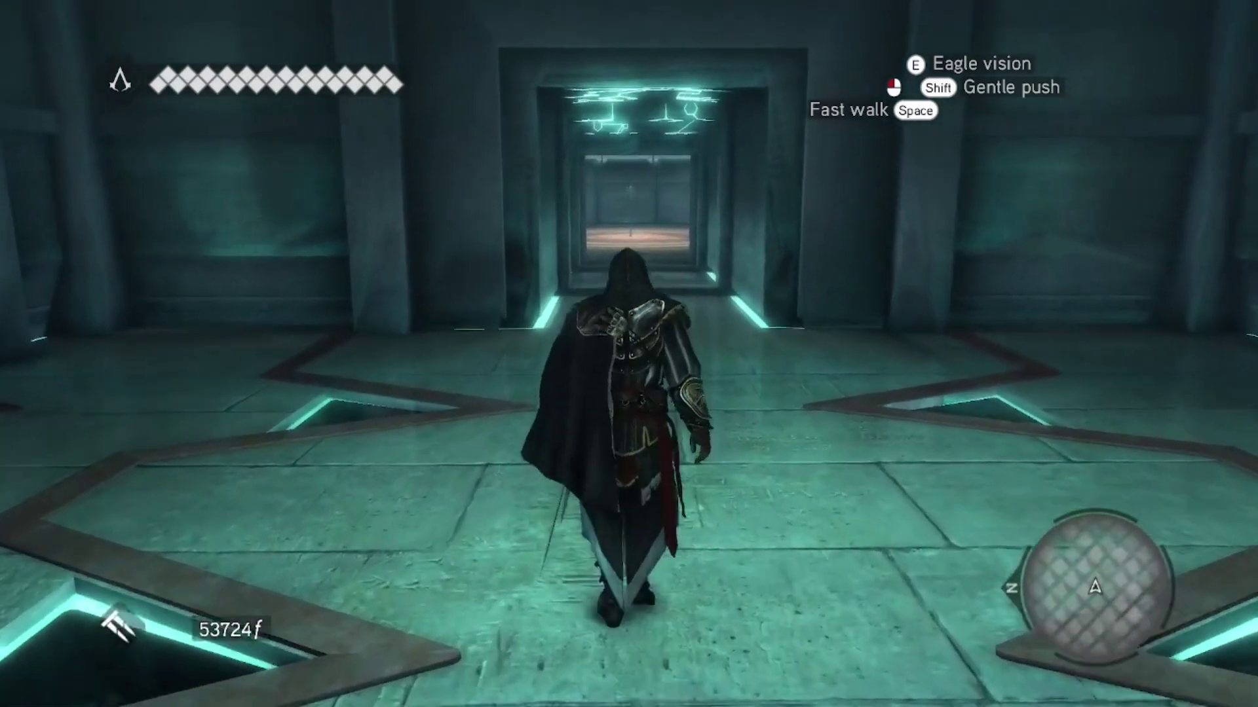
key("w")
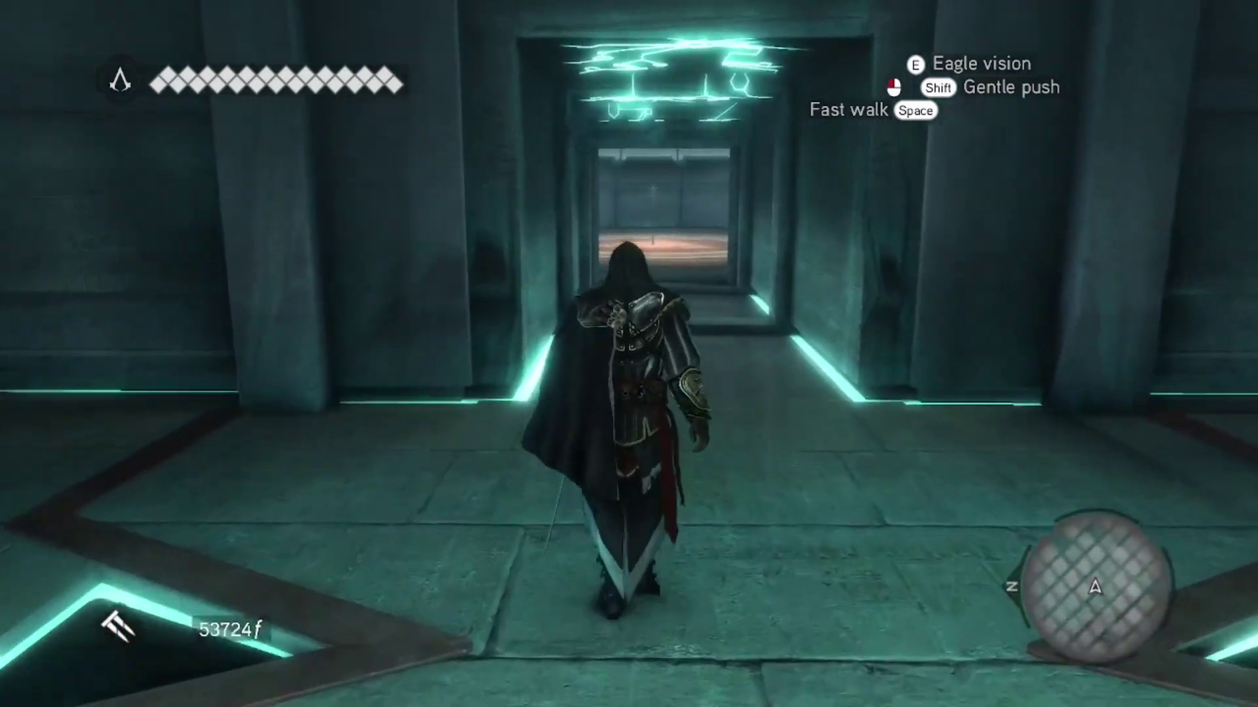
key("w")
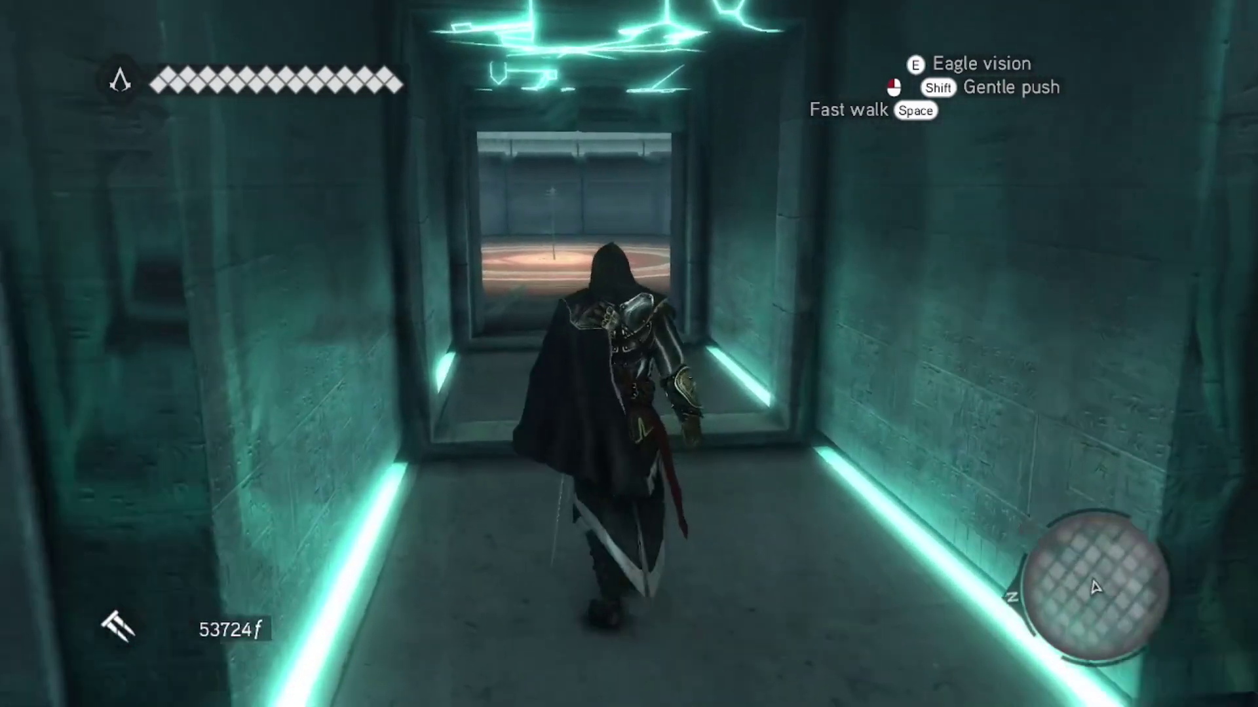
key("w")
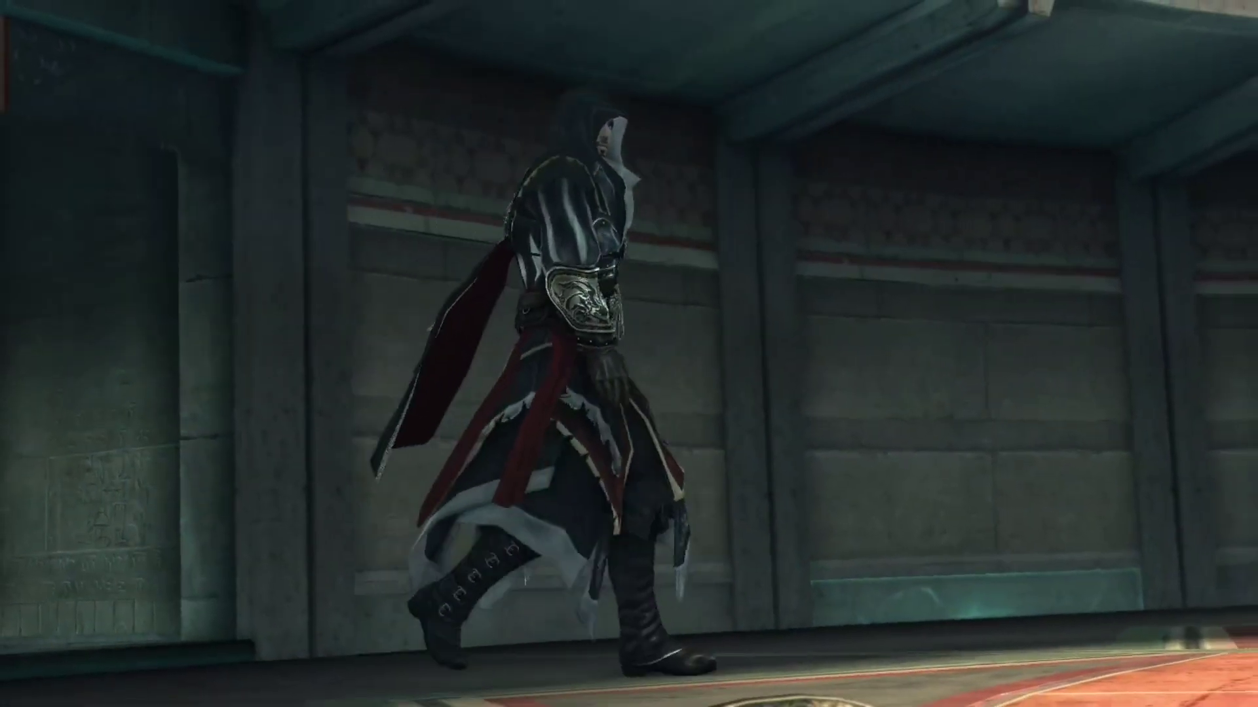